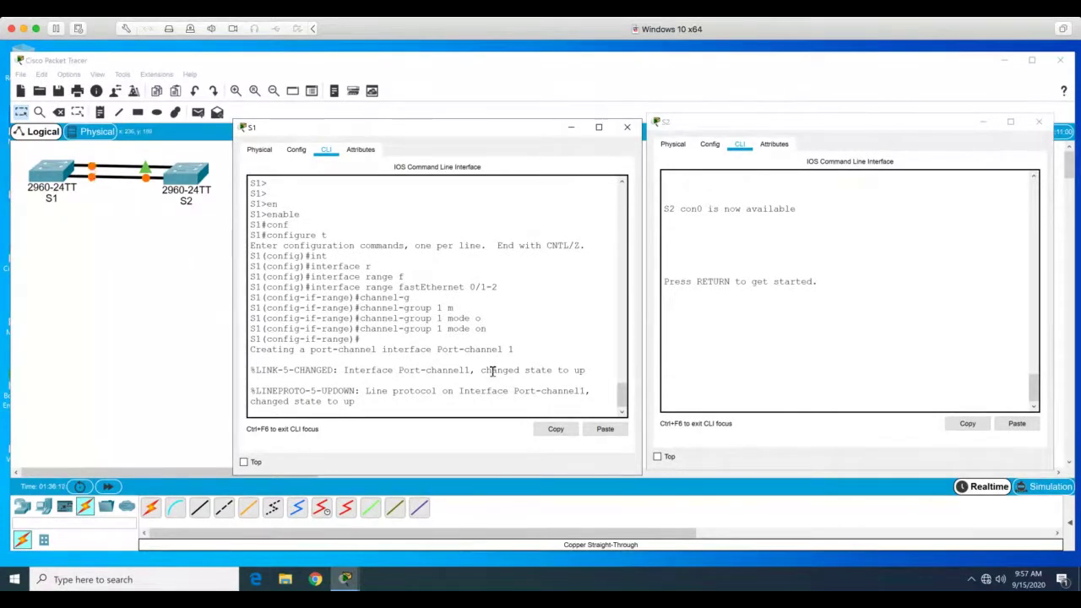
Step: Start the console session on switch S2, enter privileged EXEC mode with enable, and open global configuration with configure terminal
{"action": "left_click", "coordinate": [731, 363]}
{"action": "key", "text": "Return"}
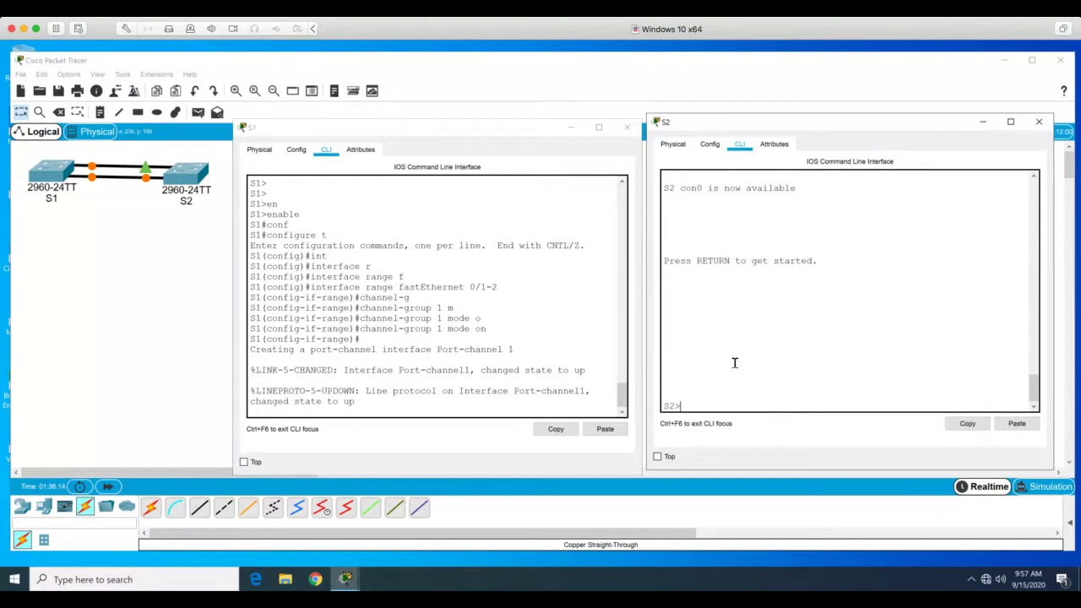
{"action": "type", "text": "en"}
{"action": "key", "text": "Tab"}
{"action": "key", "text": "Return"}
{"action": "type", "text": "con"}
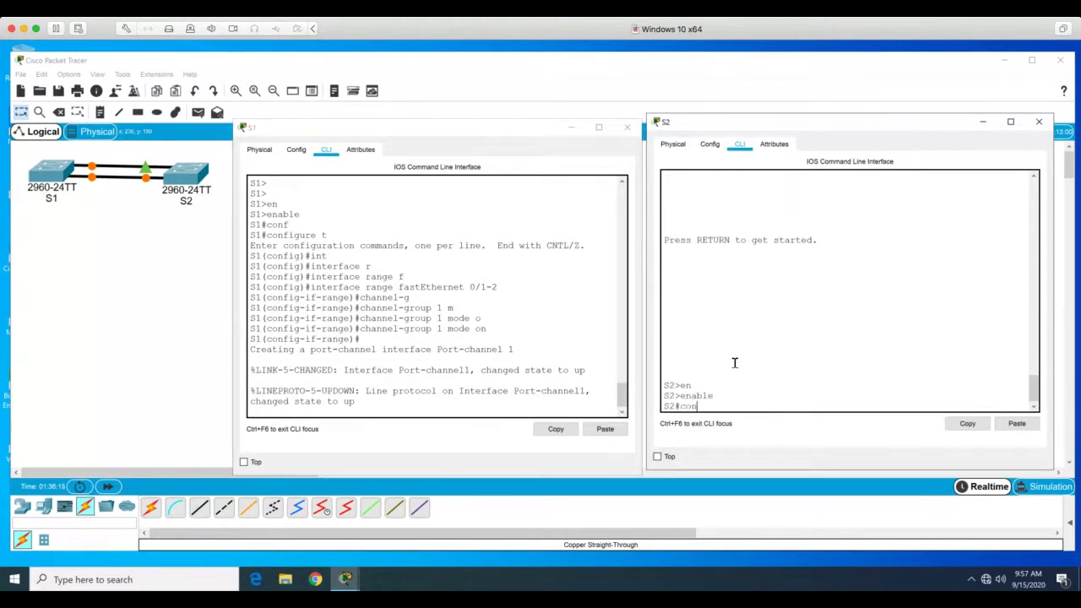
{"action": "type", "text": "f"}
{"action": "key", "text": "Tab"}
{"action": "type", "text": "t"}
{"action": "key", "text": "Tab"}
{"action": "key", "text": "Return"}
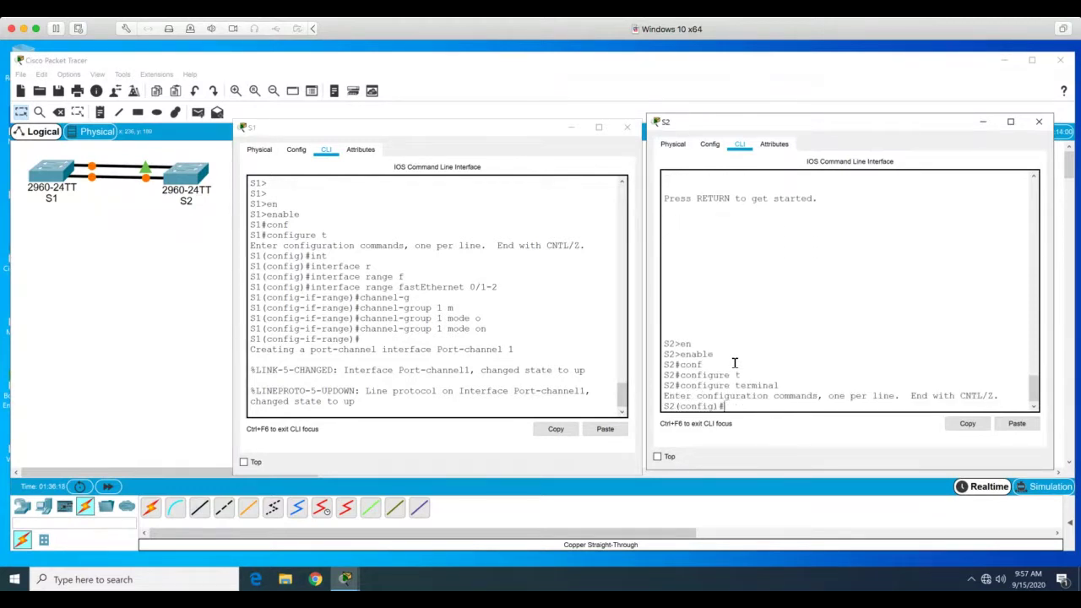
Step: Enter interface range configuration on S2 for fastEthernet 0/1-2
{"action": "type", "text": "int"}
{"action": "key", "text": "Tab"}
{"action": "type", "text": "f"}
{"action": "key", "text": "Tab"}
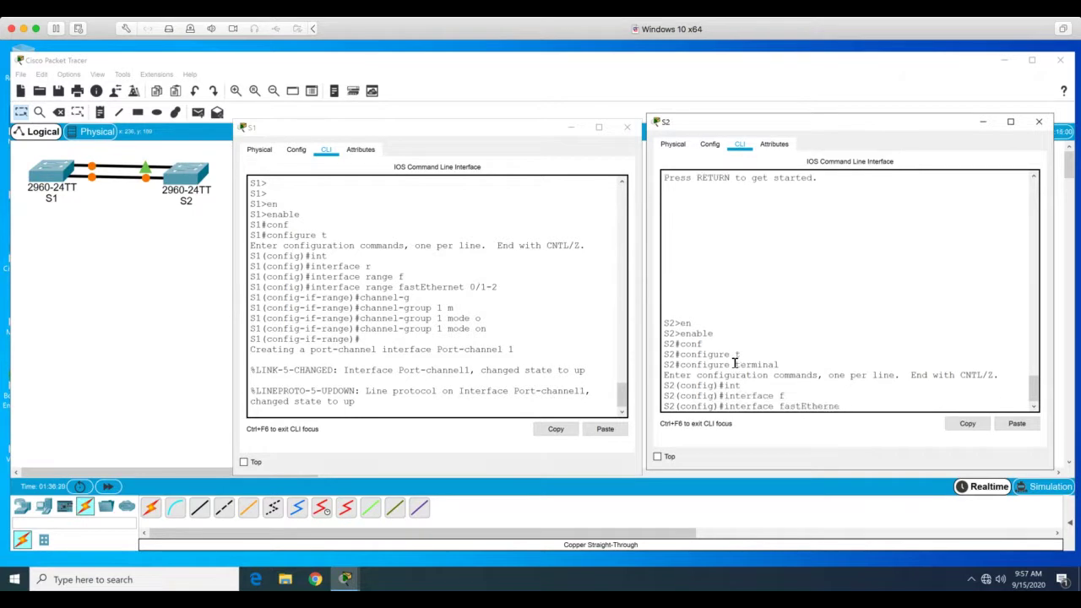
{"action": "key", "text": "BackSpace"}
{"action": "key", "text": "BackSpace"}
{"action": "key", "text": "BackSpace"}
{"action": "key", "text": "BackSpace"}
{"action": "key", "text": "BackSpace"}
{"action": "key", "text": "BackSpace"}
{"action": "key", "text": "BackSpace"}
{"action": "key", "text": "BackSpace"}
{"action": "key", "text": "BackSpace"}
{"action": "key", "text": "BackSpace"}
{"action": "key", "text": "BackSpace"}
{"action": "type", "text": "r"}
{"action": "key", "text": "Tab"}
{"action": "type", "text": "fa"}
{"action": "key", "text": "Tab"}
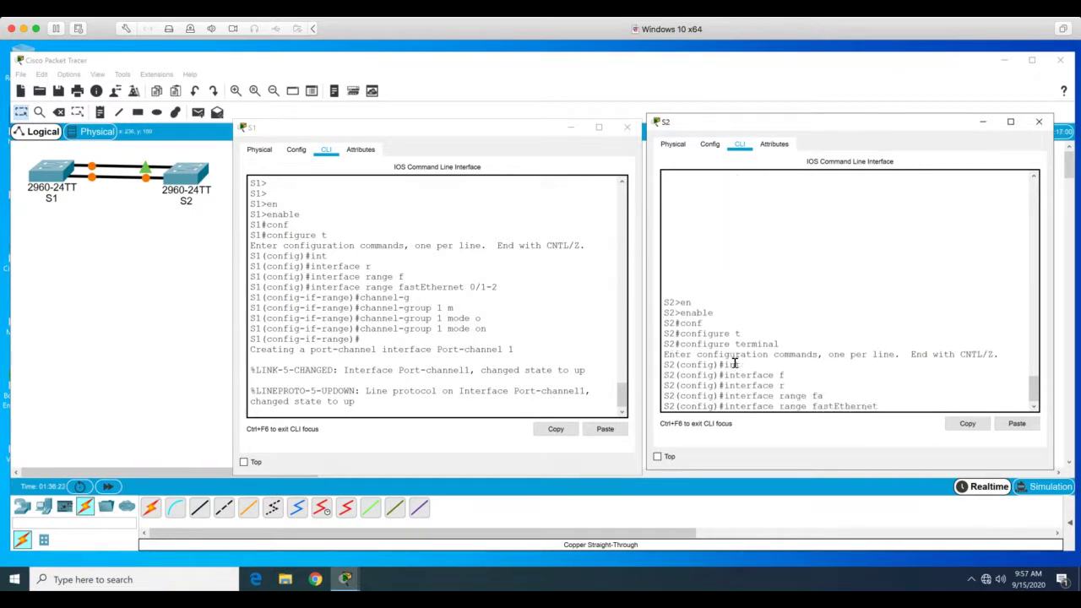
{"action": "type", "text": "0/1-2"}
{"action": "key", "text": "Return"}
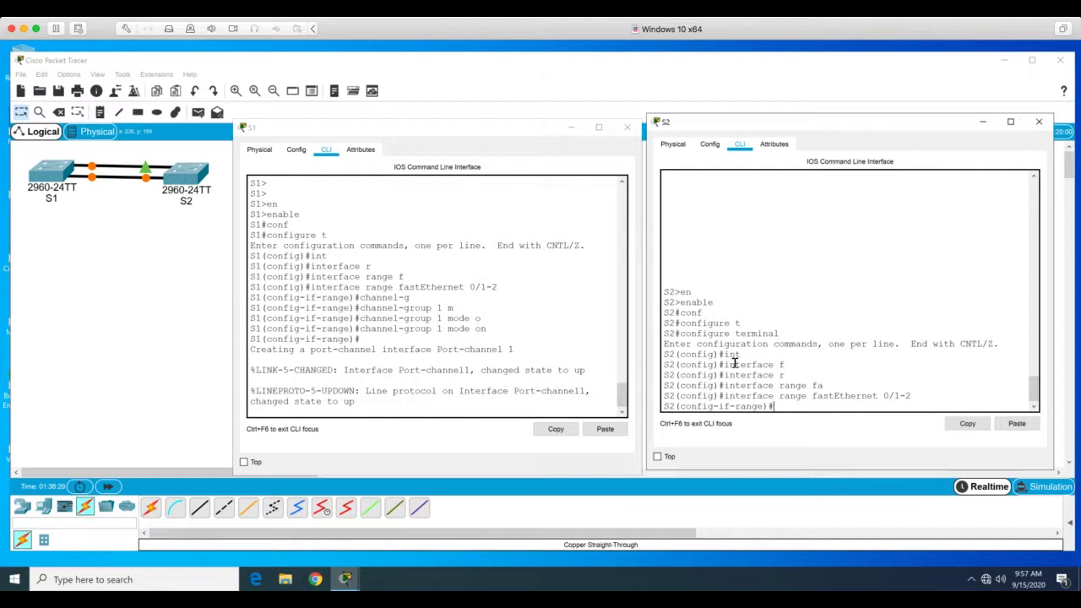
Step: Assign the selected S2 interface range to a static EtherChannel with channel-group 1 mode on
{"action": "type", "text": "channel-g"}
{"action": "key", "text": "Tab"}
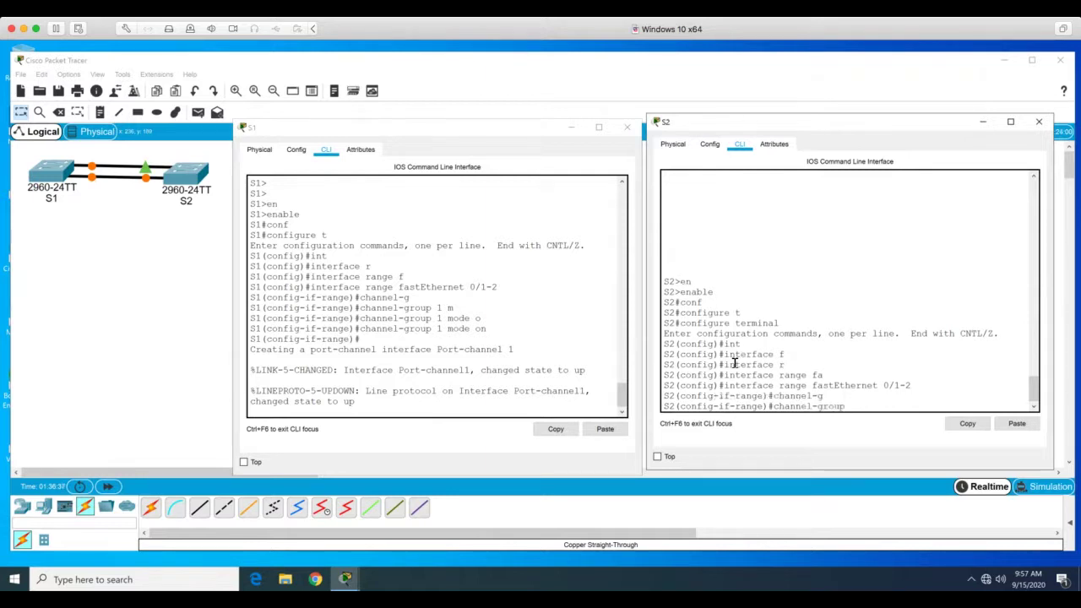
{"action": "type", "text": "1 m"}
{"action": "key", "text": "Tab"}
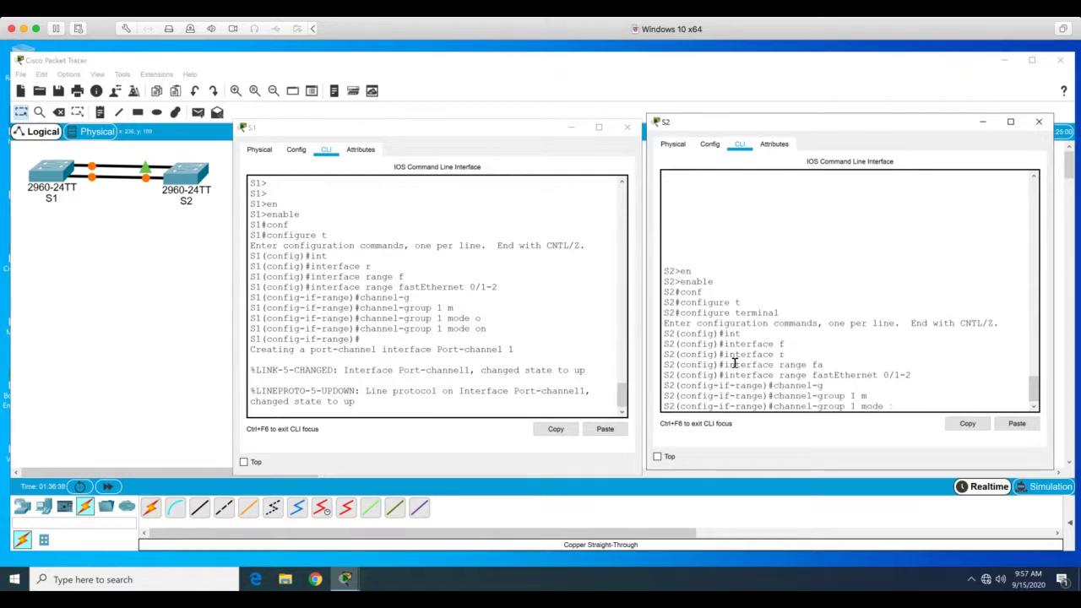
{"action": "type", "text": "o"}
{"action": "key", "text": "Tab"}
{"action": "key", "text": "Return"}
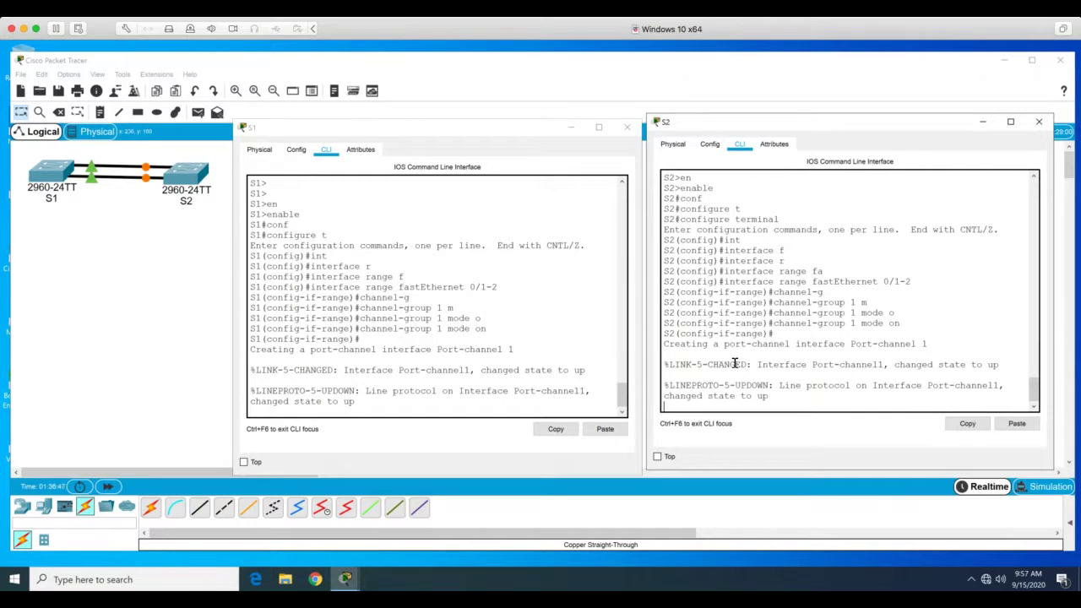
Step: Switch to the S1 console and leave interface range configuration for the privileged EXEC prompt
{"action": "left_click", "coordinate": [413, 271]}
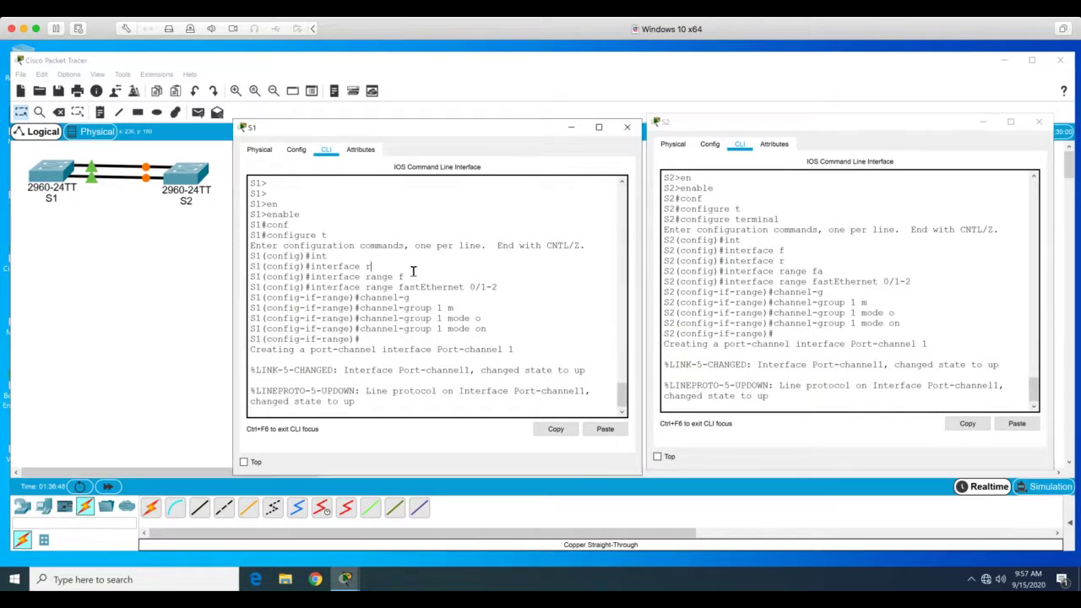
{"action": "key", "text": "Return"}
{"action": "key", "text": "ctrl+z"}
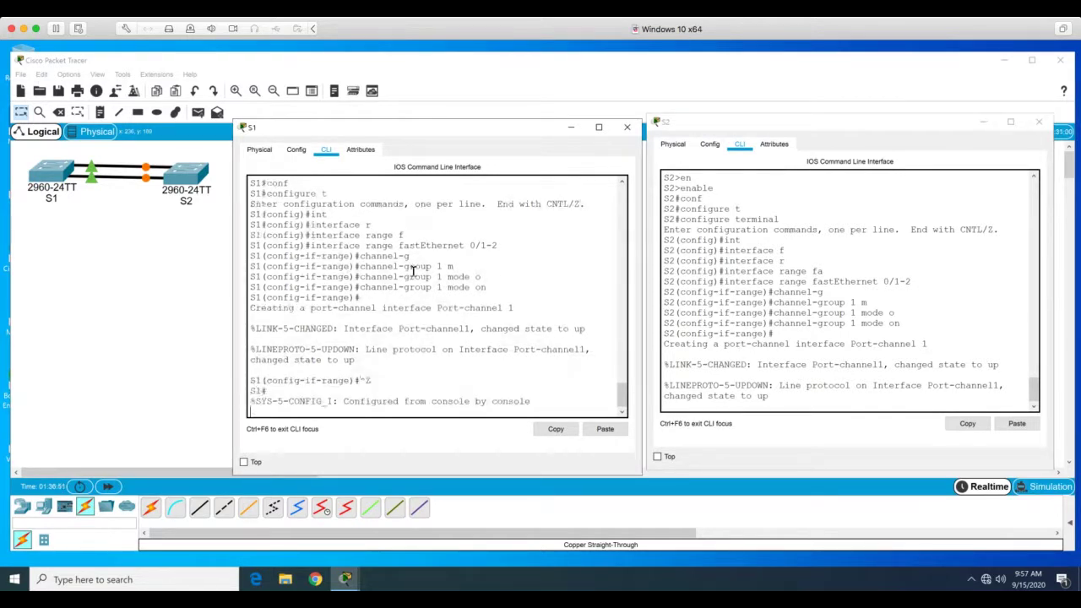
{"action": "key", "text": "Return"}
{"action": "key", "text": "Return"}
{"action": "key", "text": "Return"}
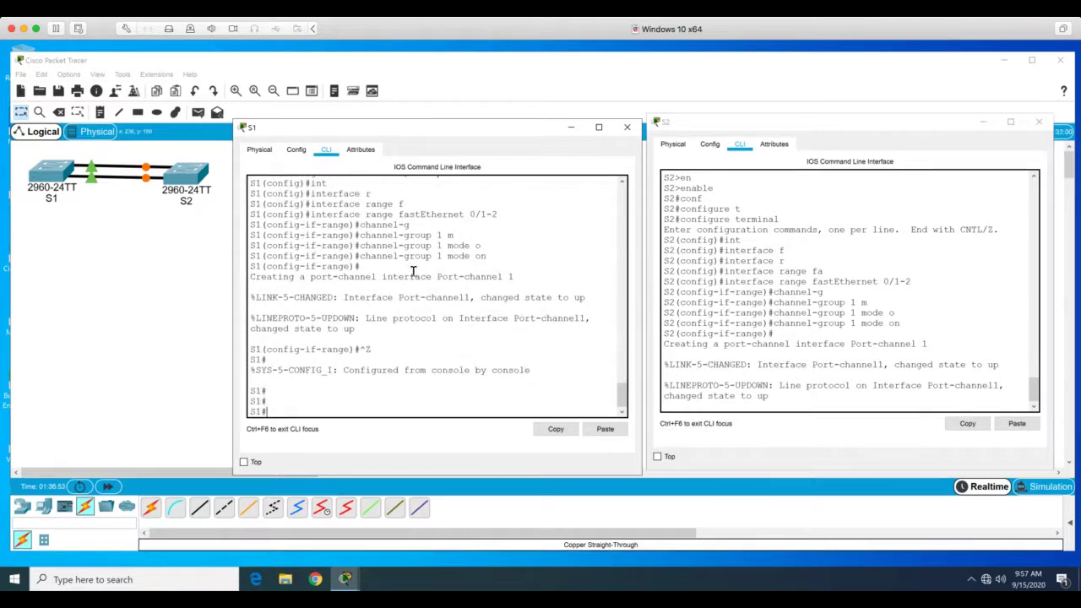
Step: Run show ip interface brief on S1 and review the status of its interfaces through the end of the list
{"action": "type", "text": "sh"}
{"action": "key", "text": "Tab"}
{"action": "type", "text": "i"}
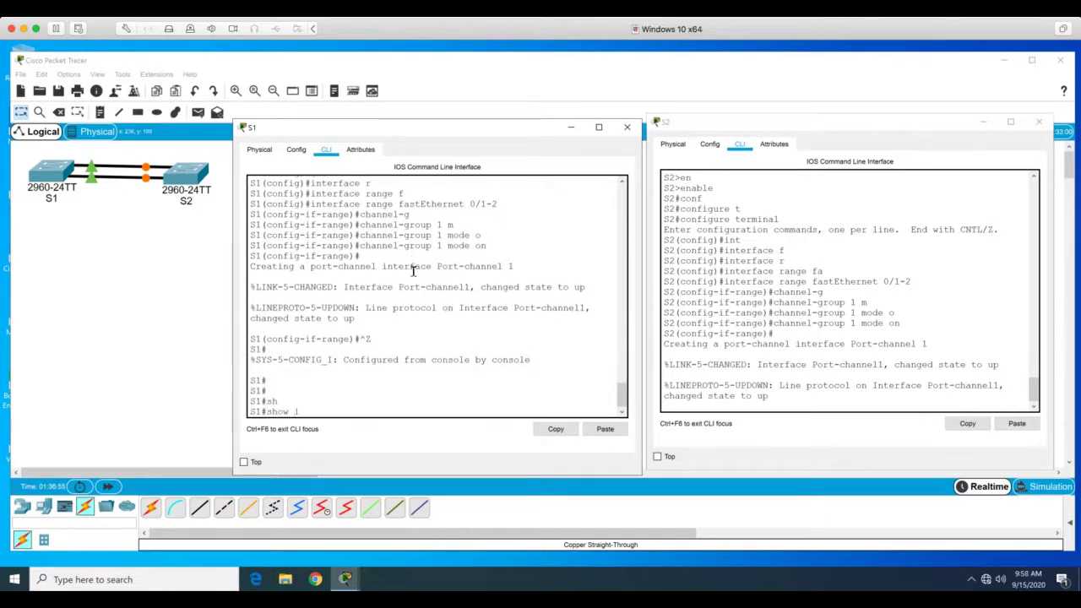
{"action": "type", "text": "p int"}
{"action": "key", "text": "Tab"}
{"action": "type", "text": "br"}
{"action": "key", "text": "Tab"}
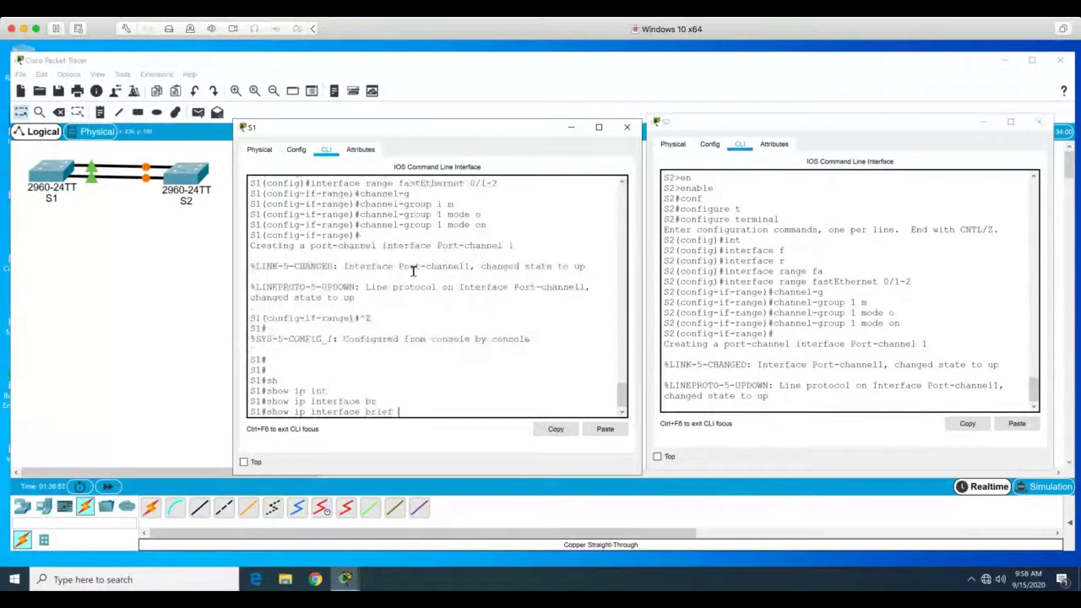
{"action": "key", "text": "Return"}
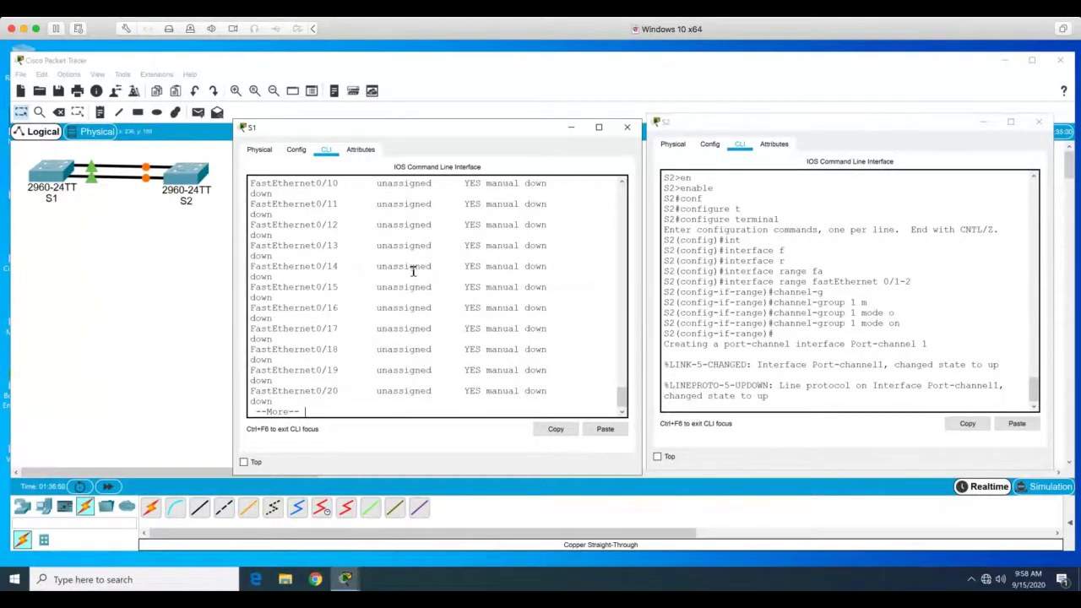
{"action": "scroll", "coordinate": [444, 314], "scroll_direction": "up", "scroll_amount": 5}
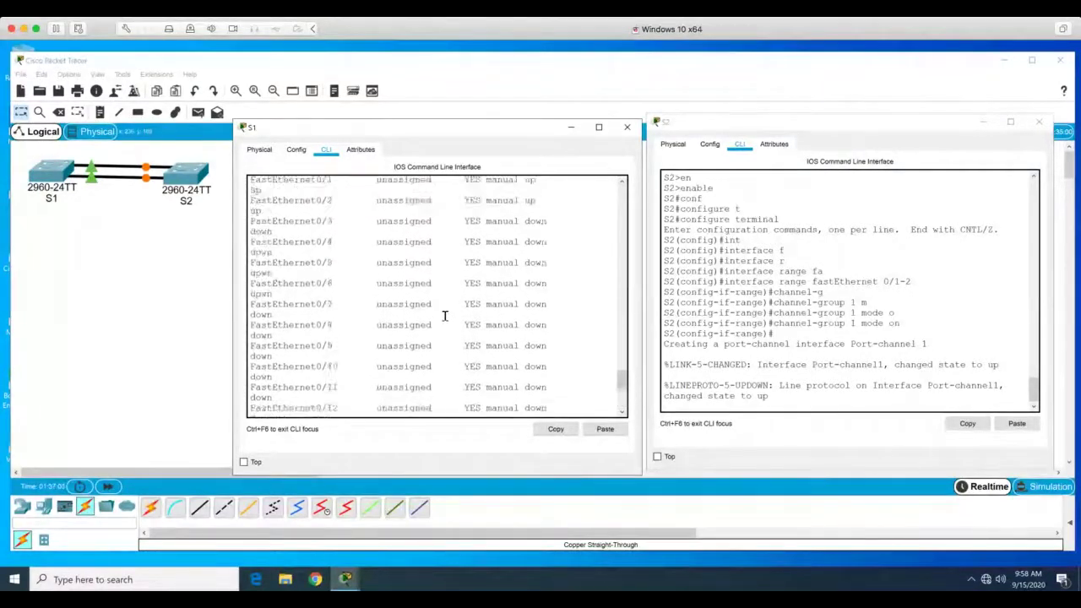
{"action": "scroll", "coordinate": [444, 315], "scroll_direction": "up", "scroll_amount": 5}
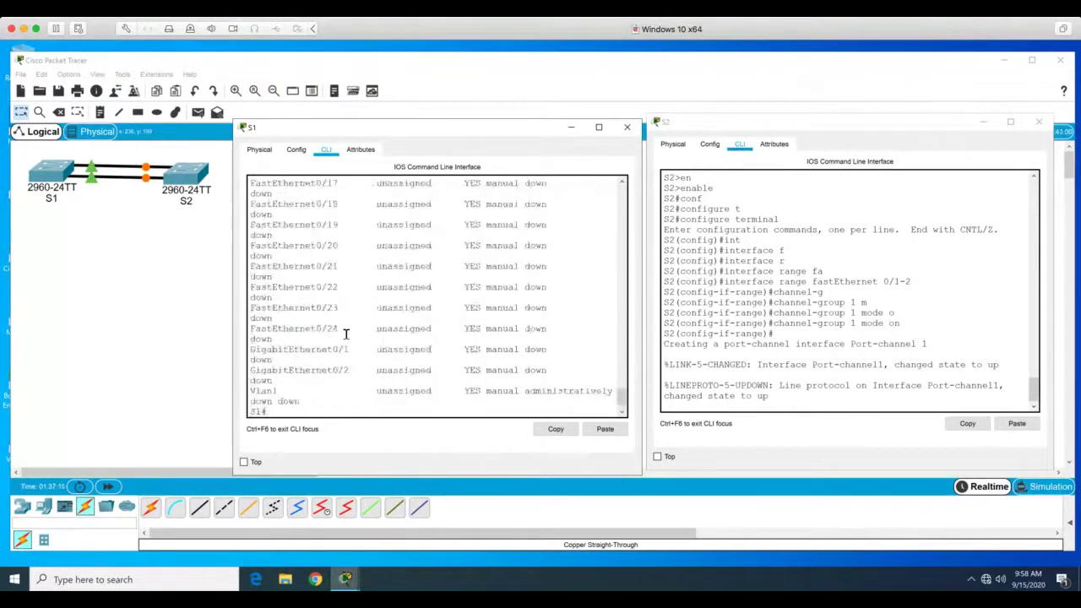
{"action": "scroll", "coordinate": [338, 337], "scroll_direction": "down", "scroll_amount": 10}
Step: Enter global configuration on S1 and open interface port-channel 1 for configuration
{"action": "type", "text": "conf"}
{"action": "key", "text": "Tab"}
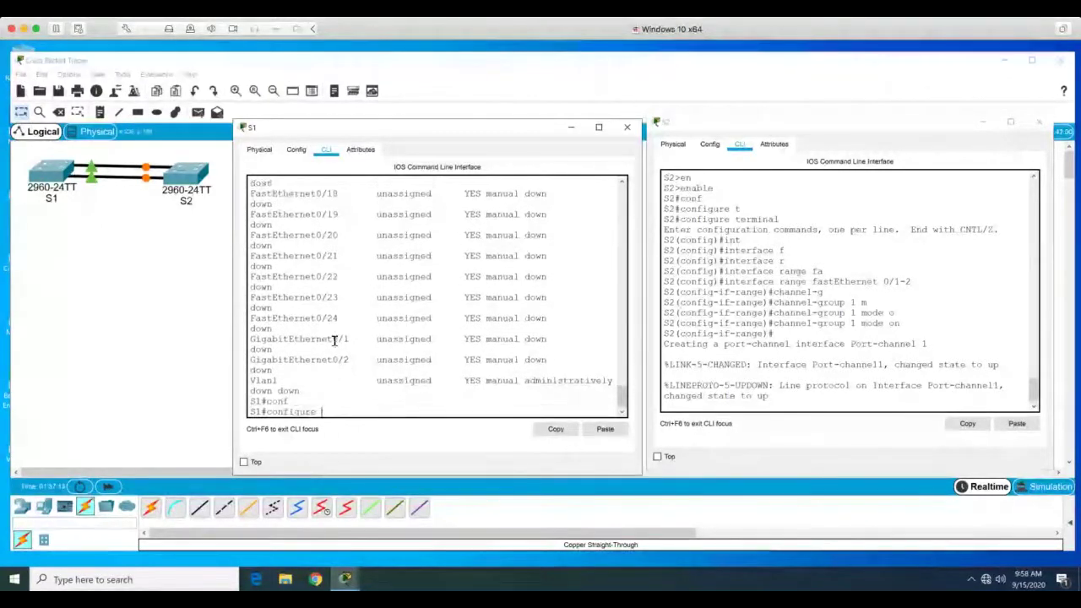
{"action": "type", "text": "t"}
{"action": "key", "text": "Tab"}
{"action": "key", "text": "Return"}
{"action": "type", "text": "int"}
{"action": "key", "text": "Tab"}
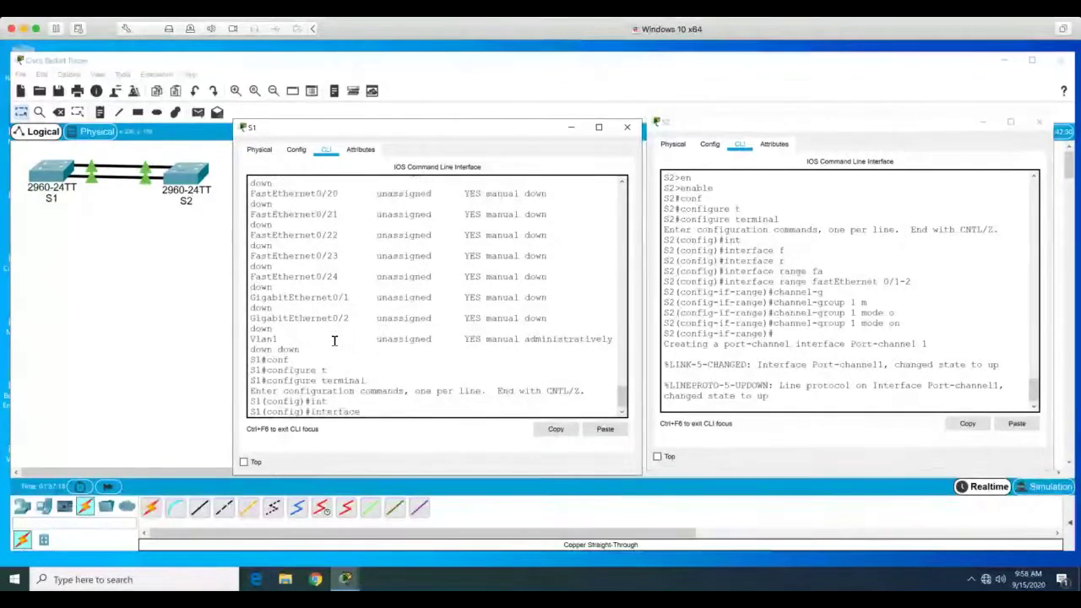
{"action": "type", "text": "po"}
{"action": "key", "text": "Tab"}
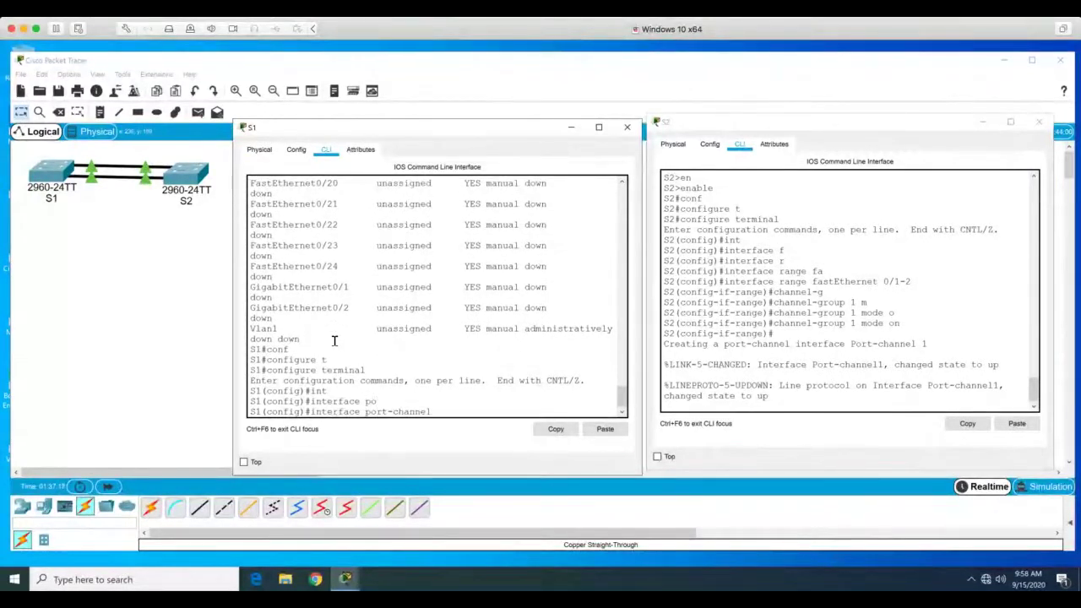
{"action": "type", "text": "1"}
{"action": "key", "text": "Return"}
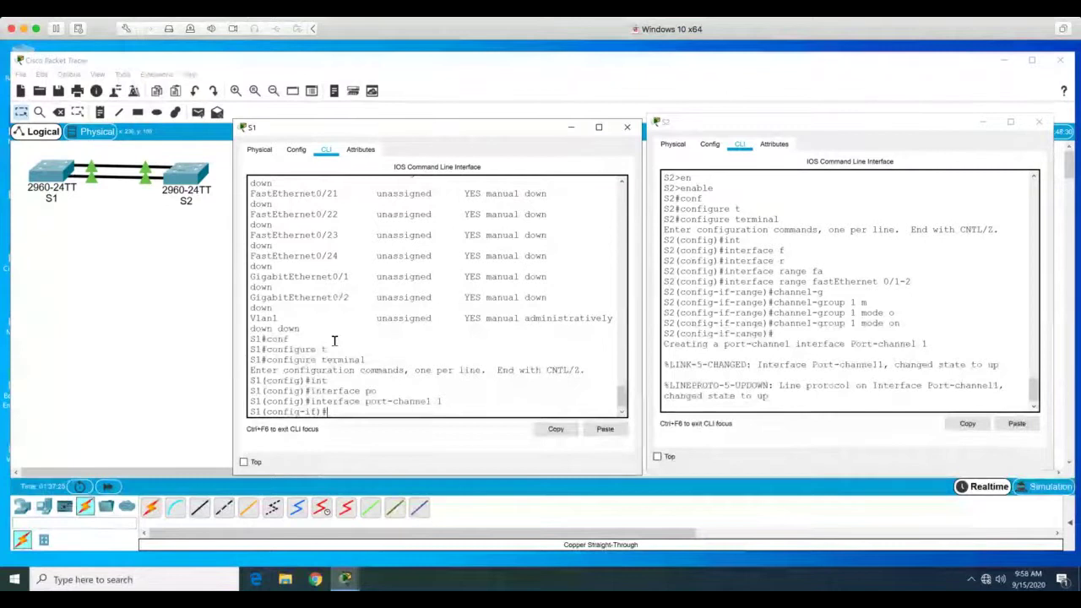
Step: Set S1's port-channel 1 to trunking with switchport mode trunk
{"action": "type", "text": "sw"}
{"action": "key", "text": "Tab"}
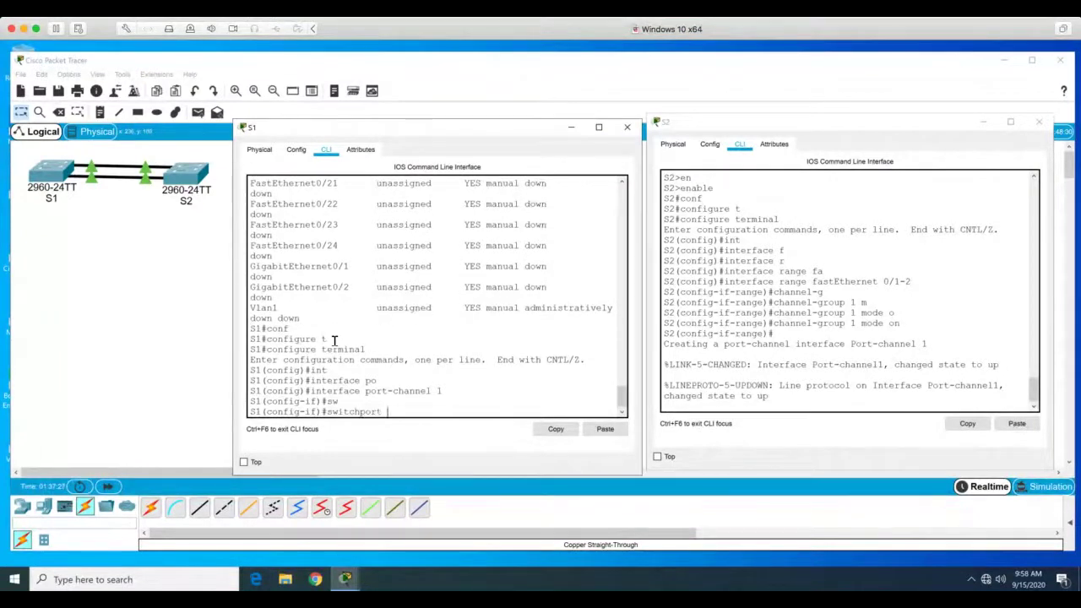
{"action": "type", "text": "mo"}
{"action": "key", "text": "Tab"}
{"action": "type", "text": "tr"}
{"action": "key", "text": "Tab"}
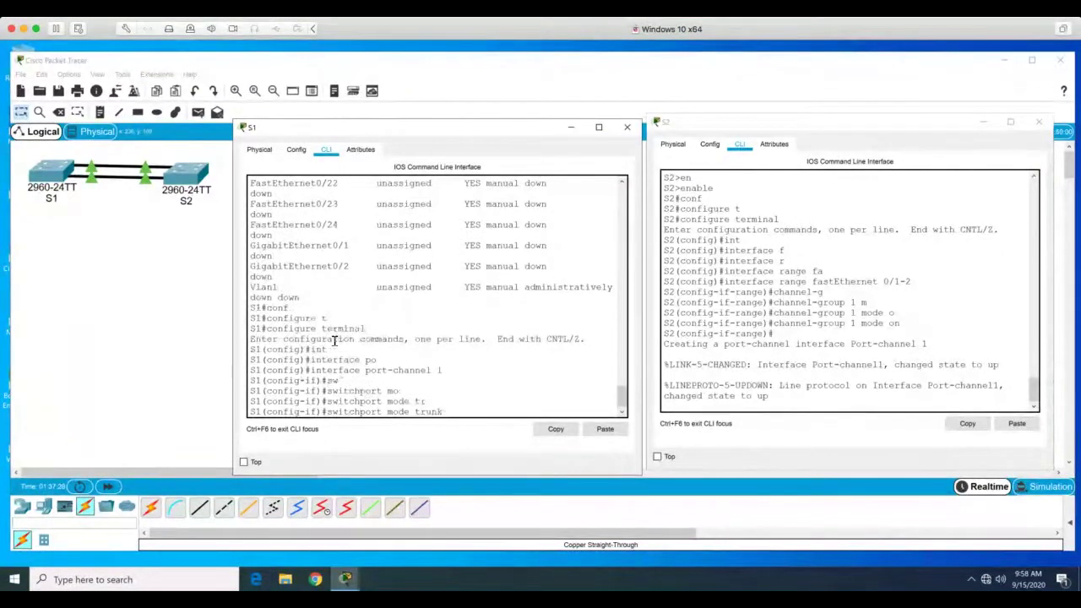
{"action": "key", "text": "Return"}
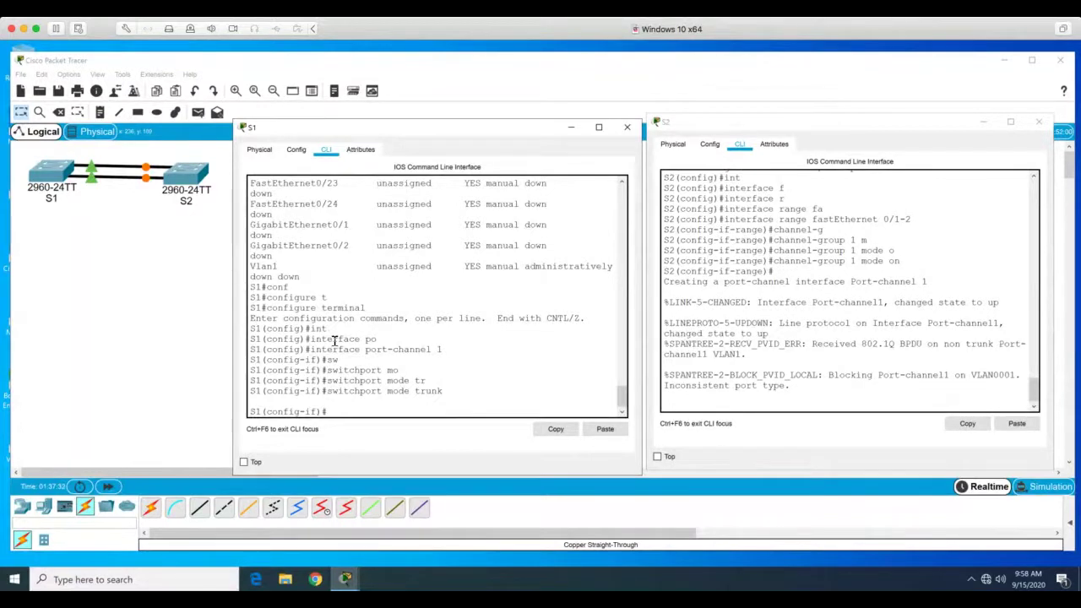
Step: Switch to the S2 console and exit interface range configuration to the privileged EXEC prompt
{"action": "left_click", "coordinate": [861, 355]}
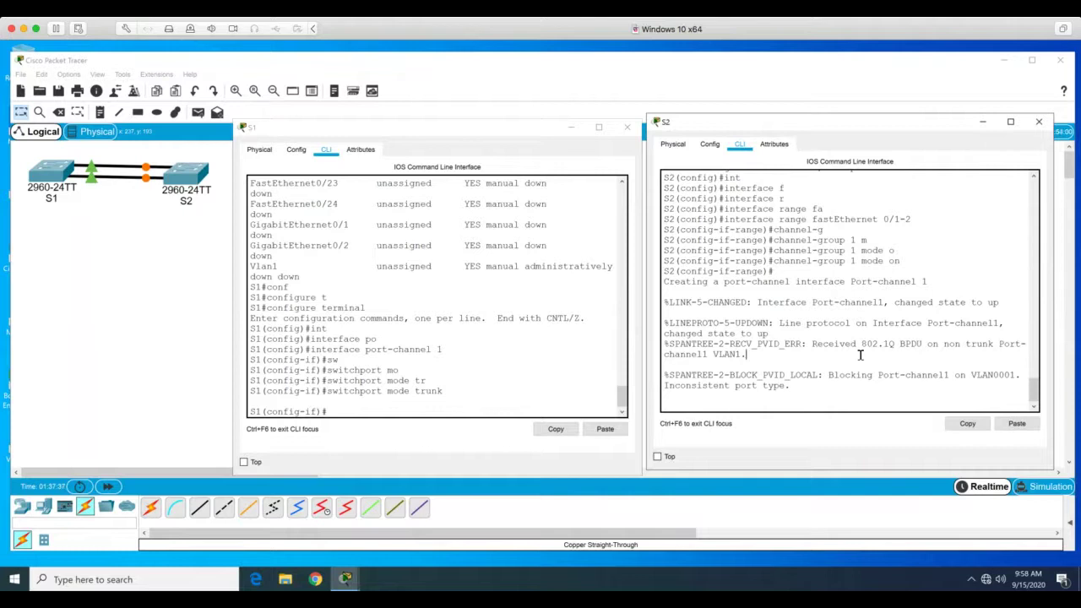
{"action": "key", "text": "Return"}
{"action": "key", "text": "Return"}
{"action": "key", "text": "Return"}
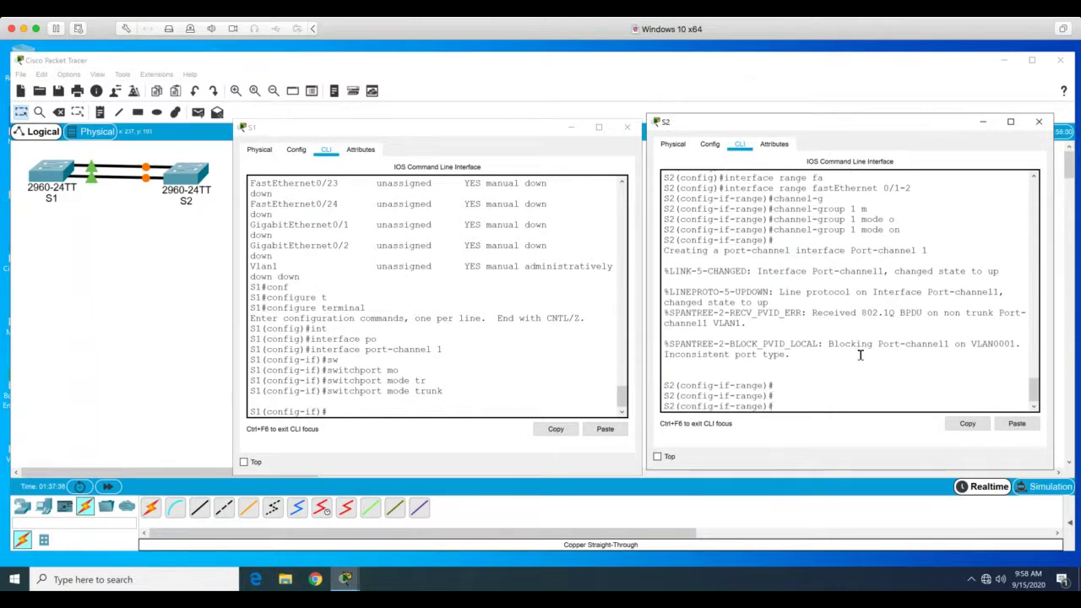
{"action": "key", "text": "ctrl+z"}
{"action": "key", "text": "Return"}
{"action": "key", "text": "Return"}
{"action": "key", "text": "Return"}
Step: Enter global configuration on S2 and open interface port-channel 1 for configuration
{"action": "type", "text": "conf"}
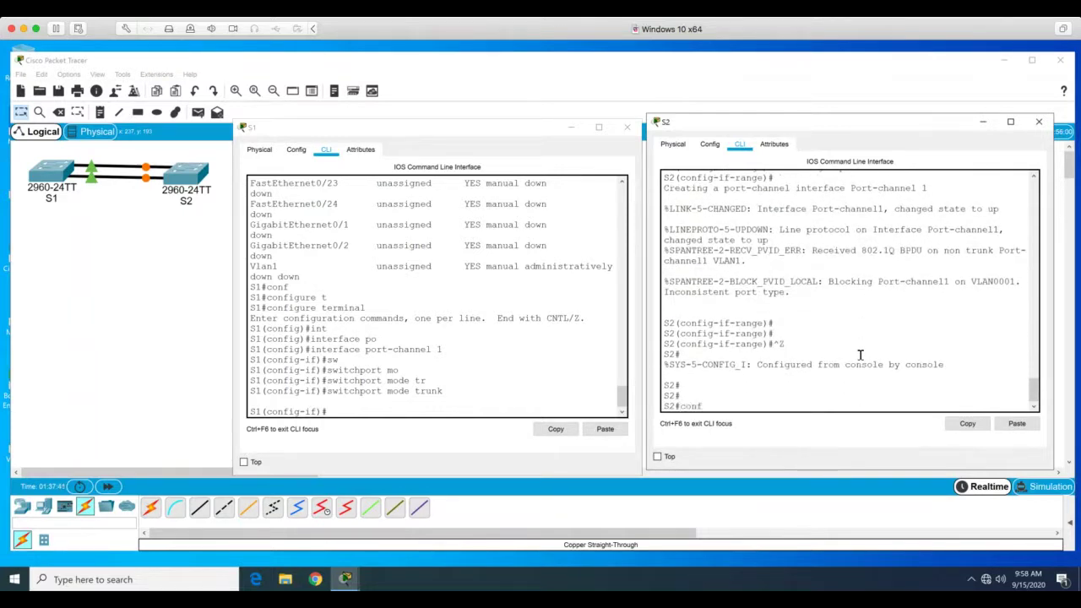
{"action": "key", "text": "Tab"}
{"action": "type", "text": "t"}
{"action": "key", "text": "Tab"}
{"action": "key", "text": "Return"}
{"action": "type", "text": "int"}
{"action": "key", "text": "Tab"}
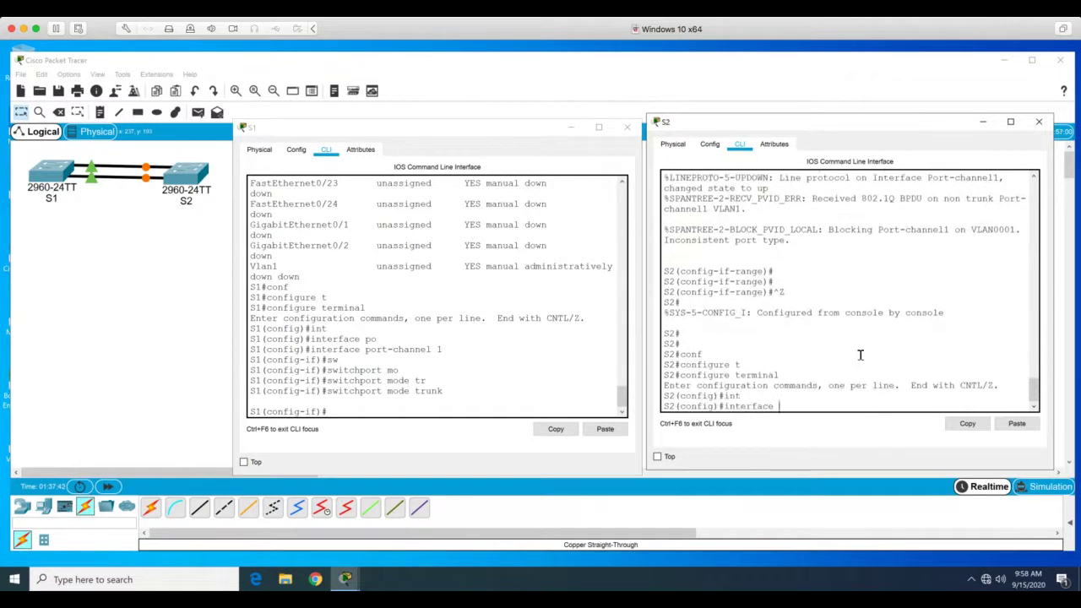
{"action": "type", "text": "po"}
{"action": "key", "text": "Tab"}
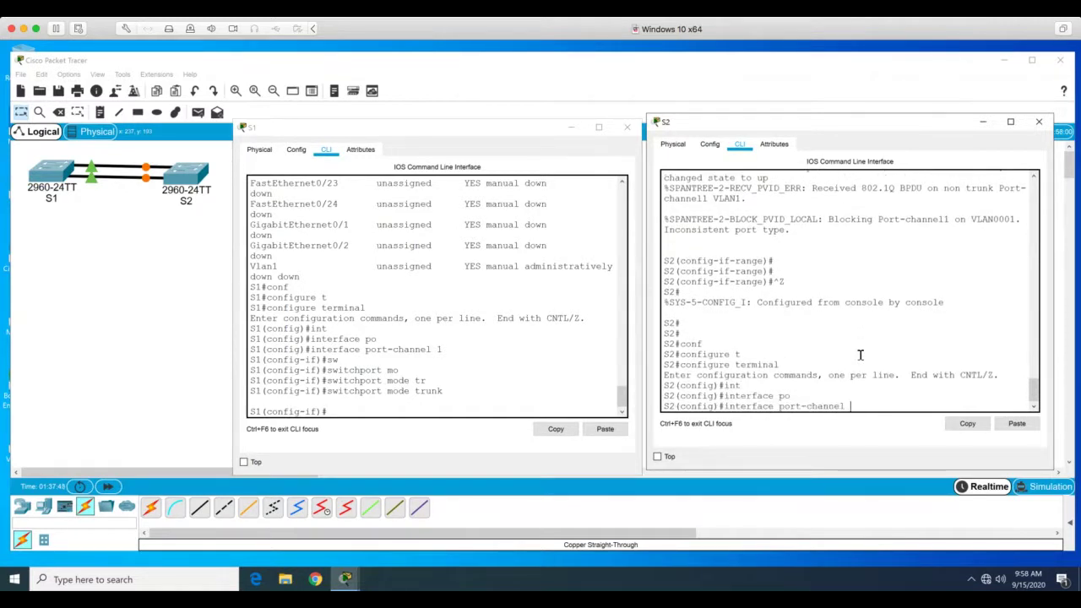
{"action": "type", "text": "1"}
{"action": "key", "text": "Return"}
Step: Set S2's port-channel 1 to trunking with switchport mode trunk
{"action": "type", "text": "sw"}
{"action": "key", "text": "Tab"}
{"action": "type", "text": "mo"}
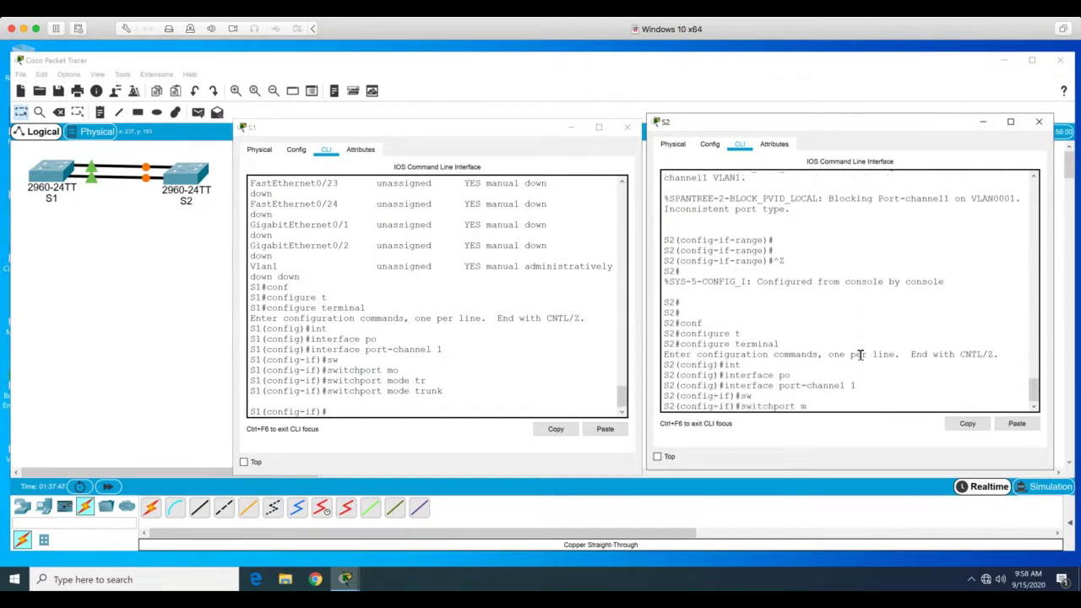
{"action": "key", "text": "Tab"}
{"action": "type", "text": "tr"}
{"action": "key", "text": "Tab"}
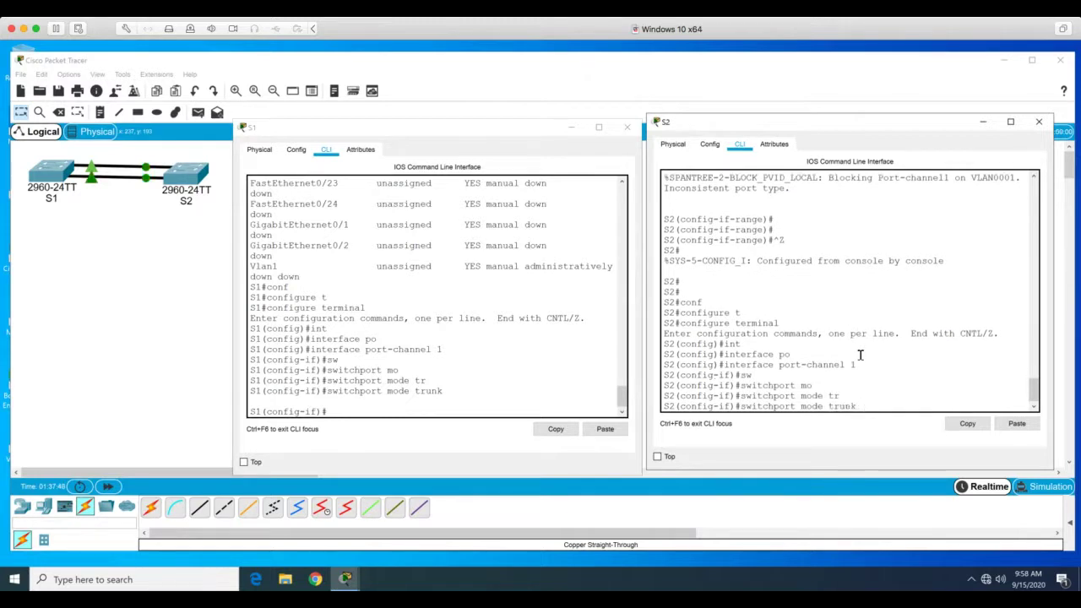
{"action": "key", "text": "Return"}
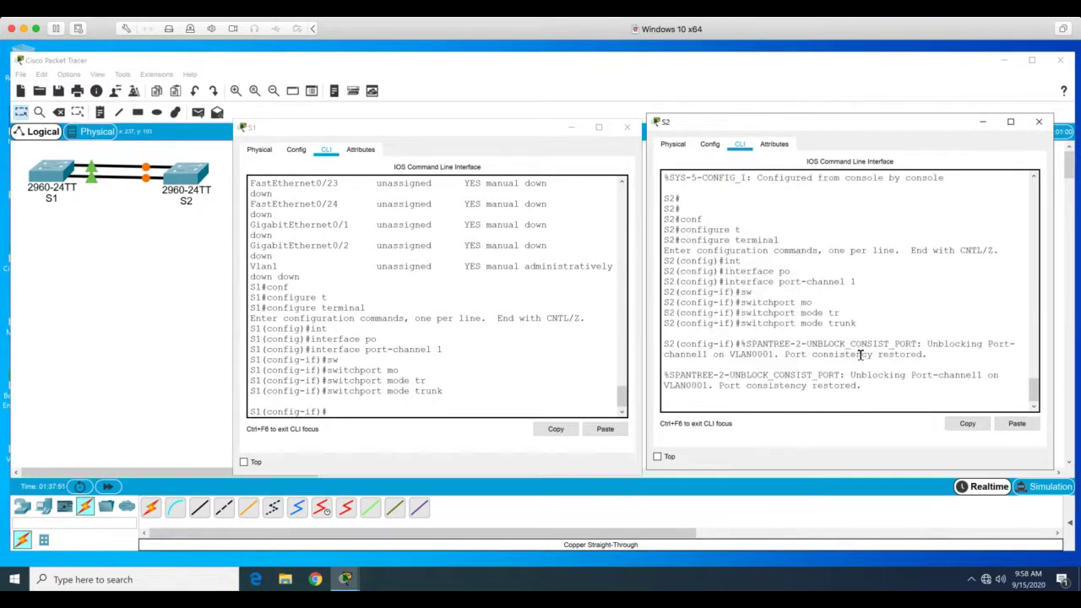
Step: Leave port-channel interface configuration on S2 and return to a clean privileged EXEC prompt
{"action": "key", "text": "Return"}
{"action": "key", "text": "Return"}
{"action": "key", "text": "Return"}
{"action": "key", "text": "Return"}
{"action": "key", "text": "Return"}
{"action": "key", "text": "Return"}
{"action": "key", "text": "Return"}
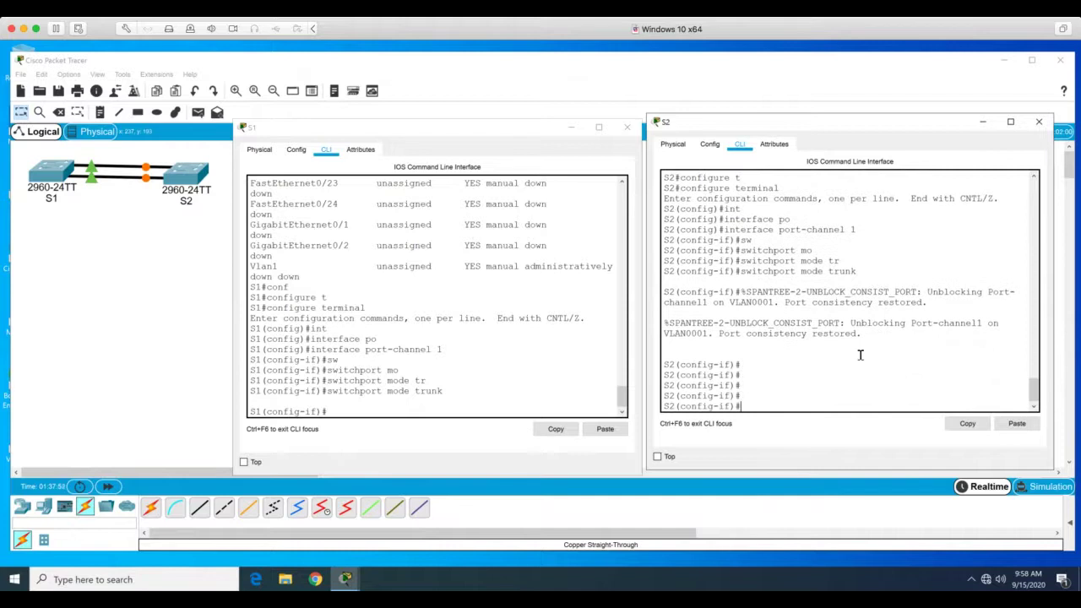
{"action": "key", "text": "ctrl+z"}
{"action": "key", "text": "Return"}
{"action": "key", "text": "Return"}
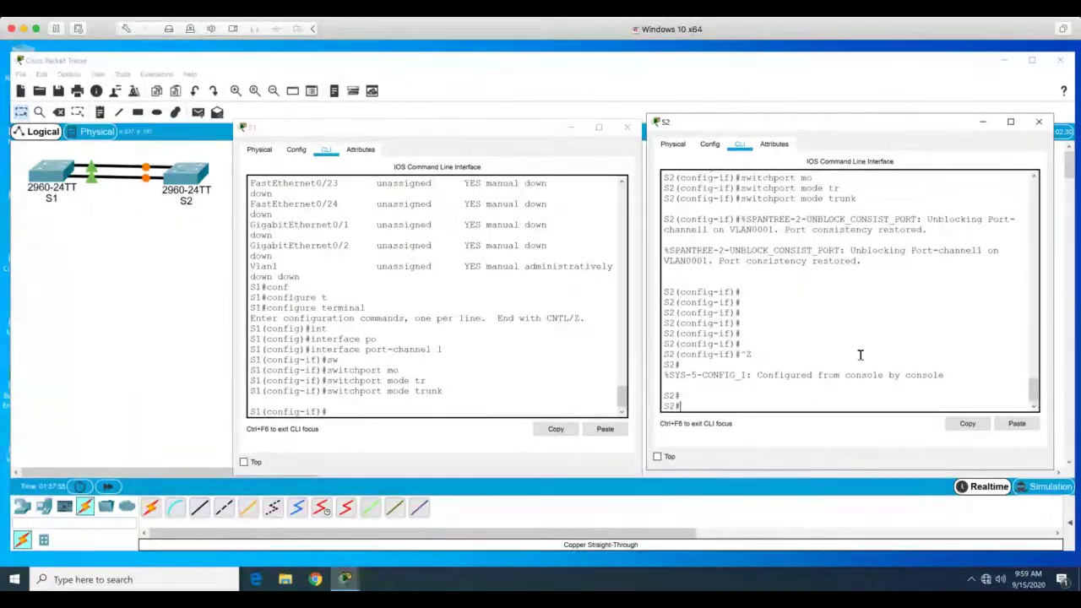
{"action": "key", "text": "Return"}
{"action": "key", "text": "Return"}
{"action": "key", "text": "Return"}
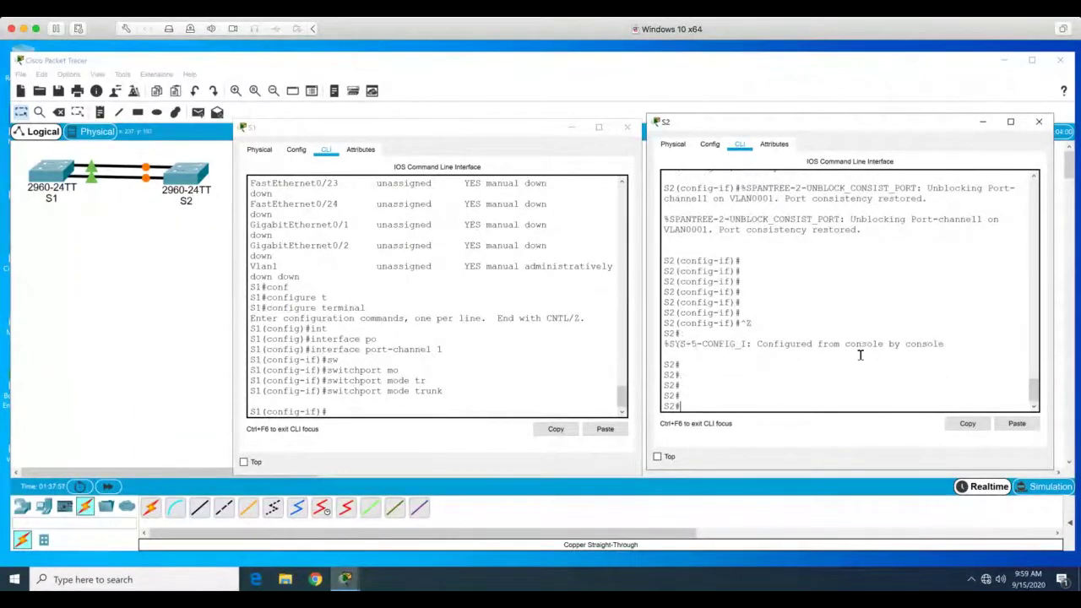
Step: Display the VLAN table on S2 with sh vlan, review the port assignments and return to a clean privileged EXEC prompt
{"action": "type", "text": "sh vlan"}
{"action": "key", "text": "Return"}
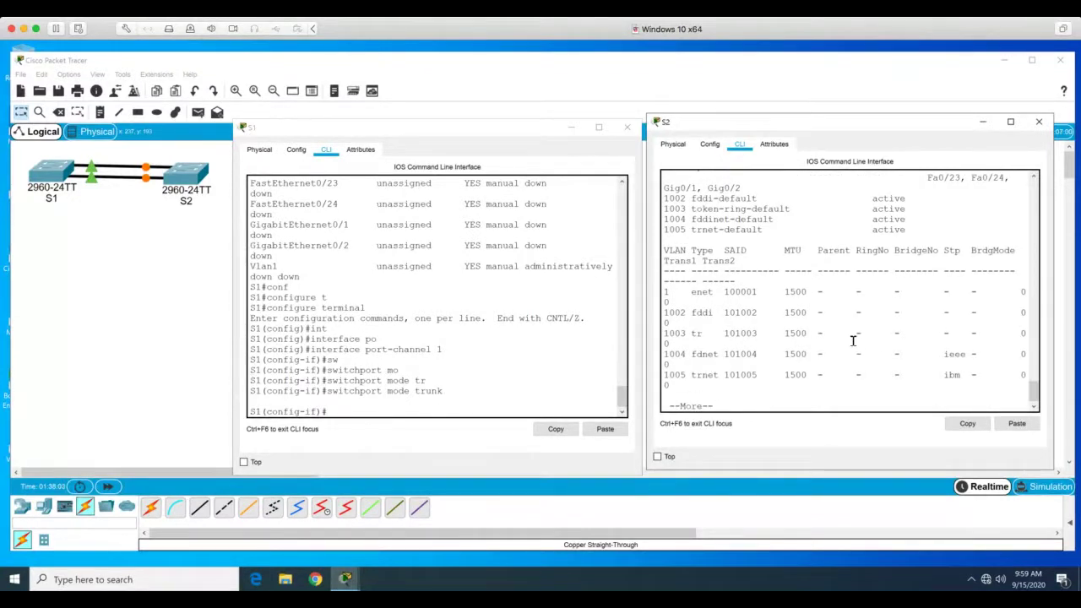
{"action": "scroll", "coordinate": [790, 341], "scroll_direction": "up", "scroll_amount": 6}
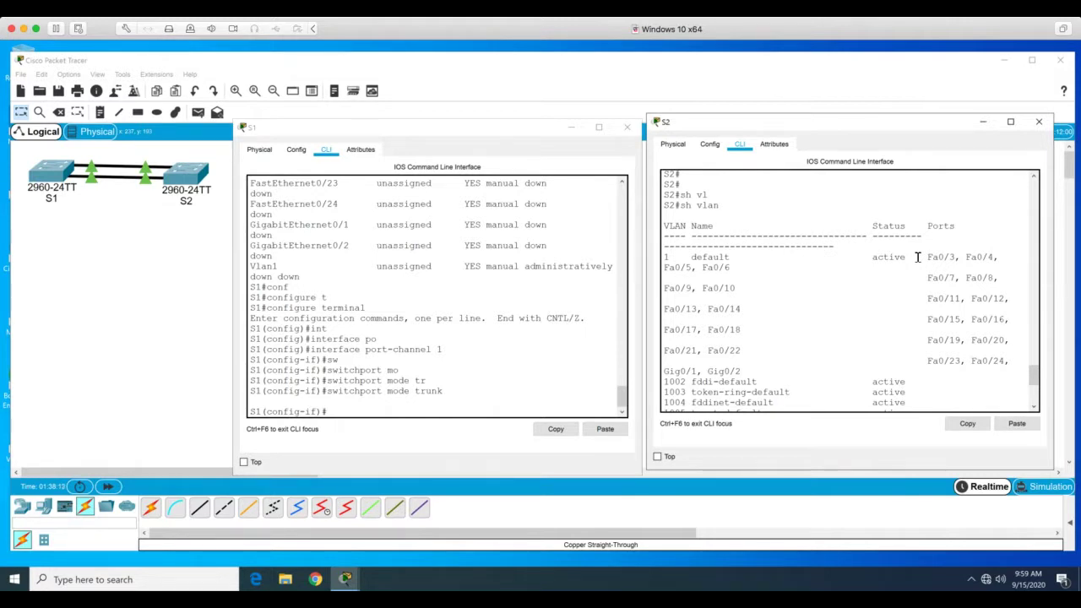
{"action": "key", "text": "Return"}
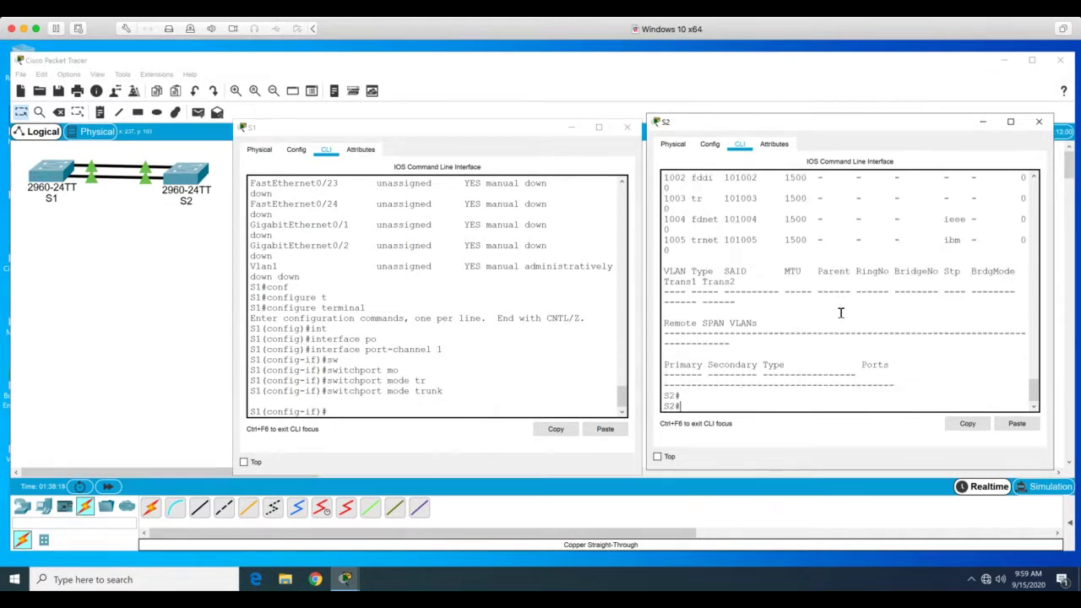
{"action": "key", "text": "Return"}
{"action": "key", "text": "Return"}
{"action": "key", "text": "Return"}
Step: Display the trunk information on S2 with show interfaces trunk
{"action": "type", "text": "sh"}
{"action": "key", "text": "Tab"}
{"action": "type", "text": "int"}
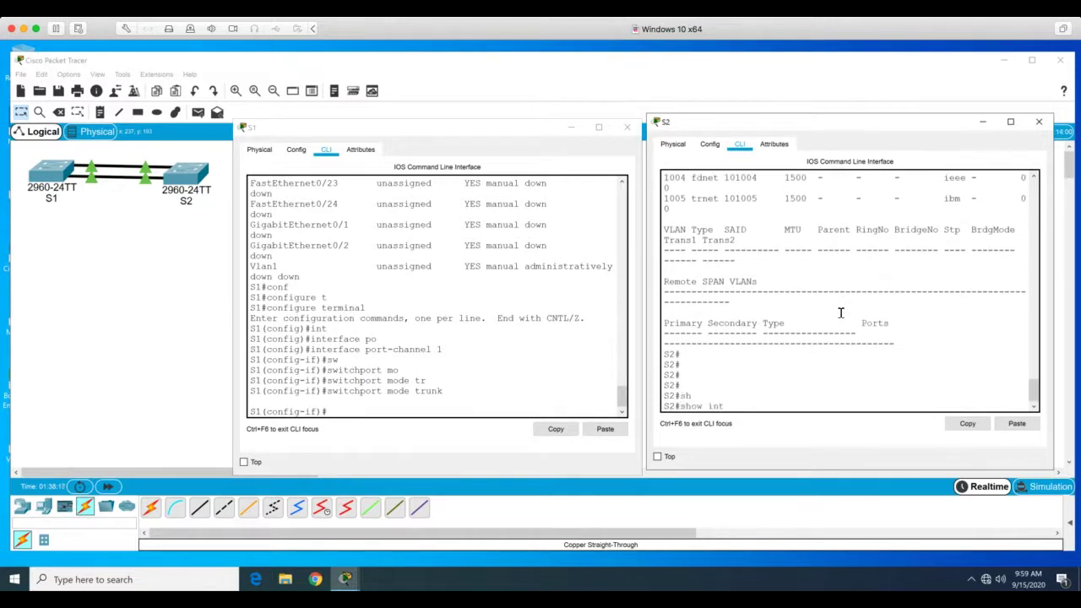
{"action": "key", "text": "Tab"}
{"action": "type", "text": "tr"}
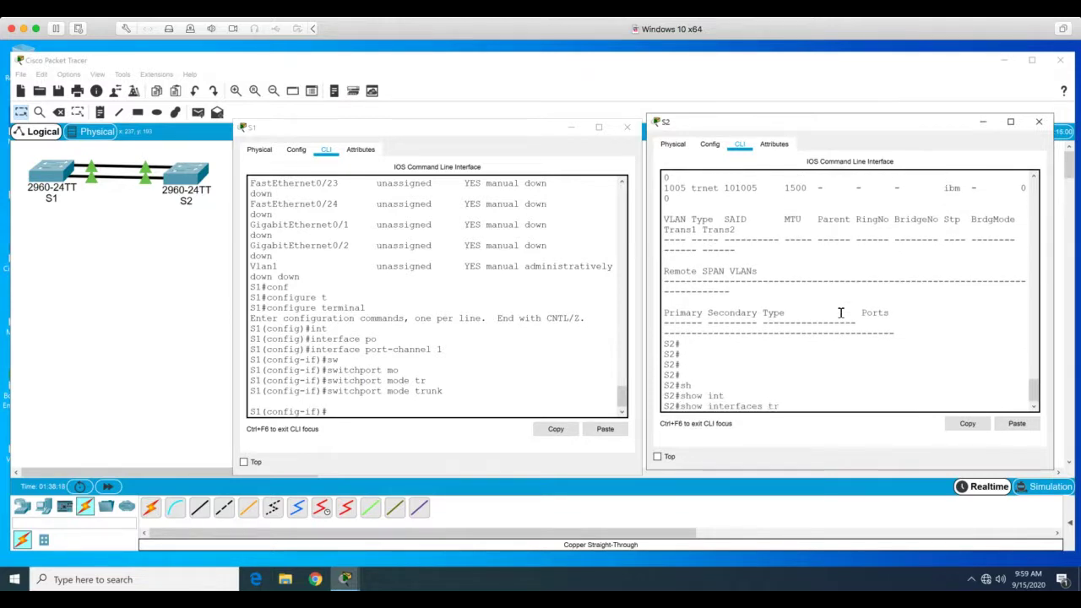
{"action": "type", "text": "unk"}
{"action": "key", "text": "Return"}
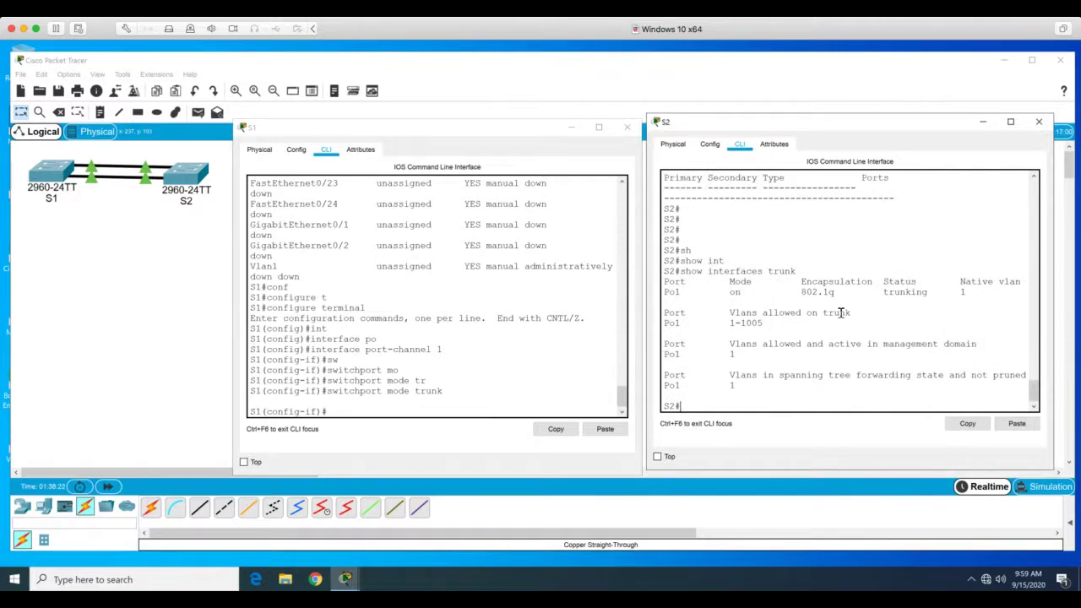
Step: Switch to the S1 console and leave port-channel interface configuration for a clean privileged EXEC prompt
{"action": "left_click", "coordinate": [411, 310]}
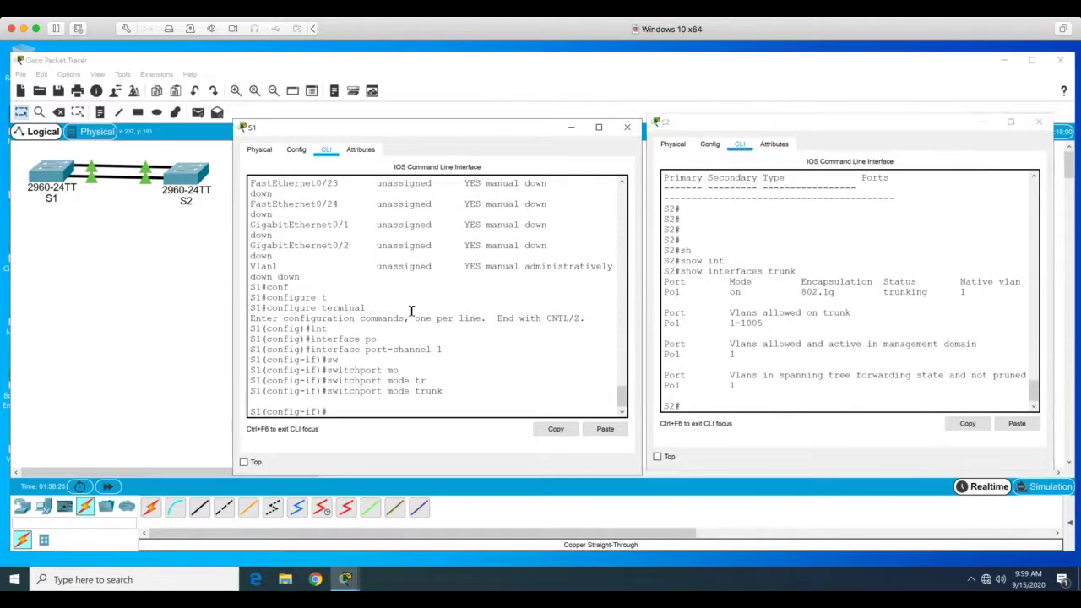
{"action": "key", "text": "ctrl+z"}
{"action": "key", "text": "Return"}
{"action": "key", "text": "Return"}
{"action": "key", "text": "Return"}
{"action": "key", "text": "Return"}
{"action": "key", "text": "Return"}
{"action": "key", "text": "Return"}
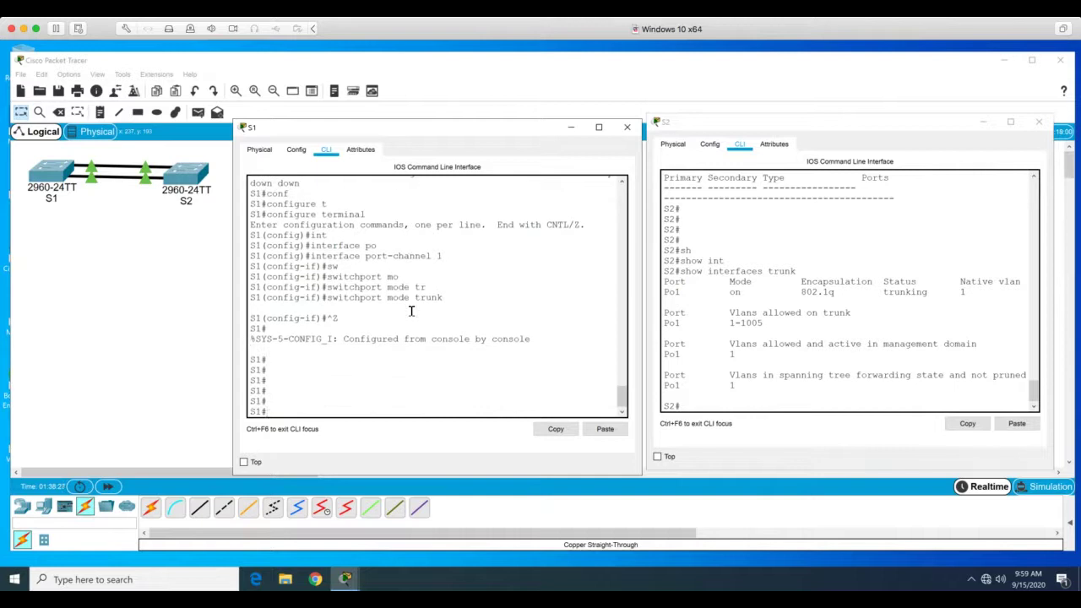
{"action": "key", "text": "Return"}
{"action": "key", "text": "Return"}
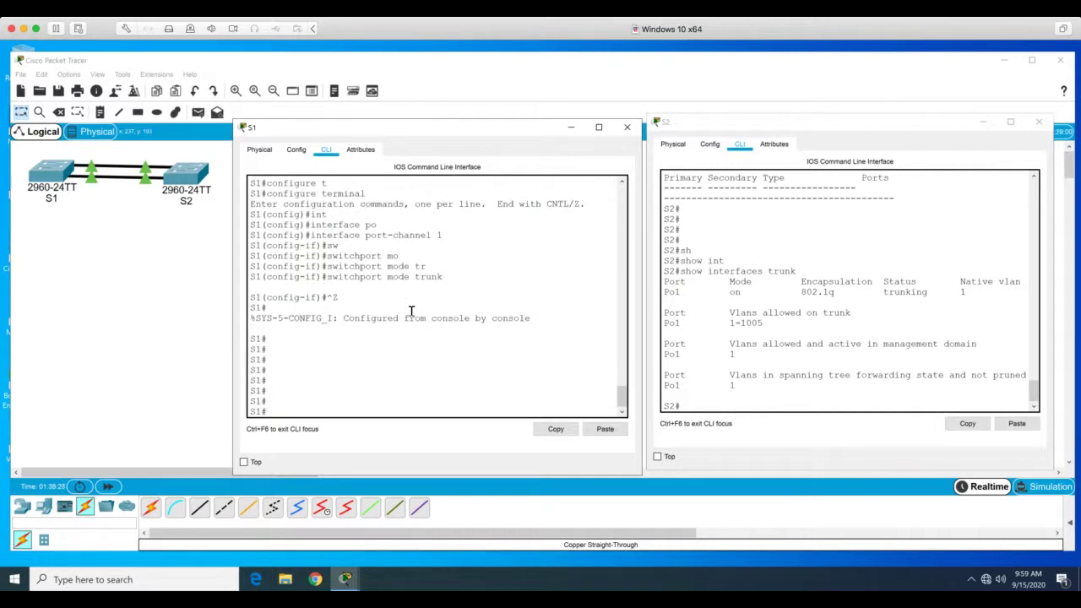
Step: Display the trunk information on S1 with show interfaces trunk
{"action": "type", "text": "show int"}
{"action": "key", "text": "Tab"}
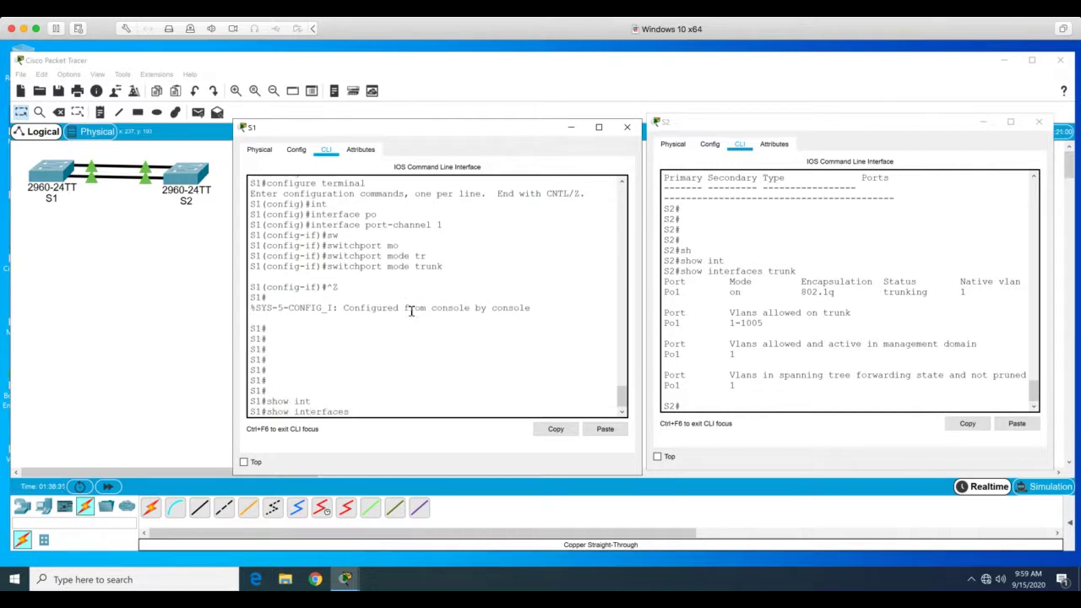
{"action": "type", "text": "g"}
{"action": "key", "text": "BackSpace"}
{"action": "type", "text": "r"}
{"action": "type", "text": "u"}
{"action": "key", "text": "Tab"}
{"action": "key", "text": "Return"}
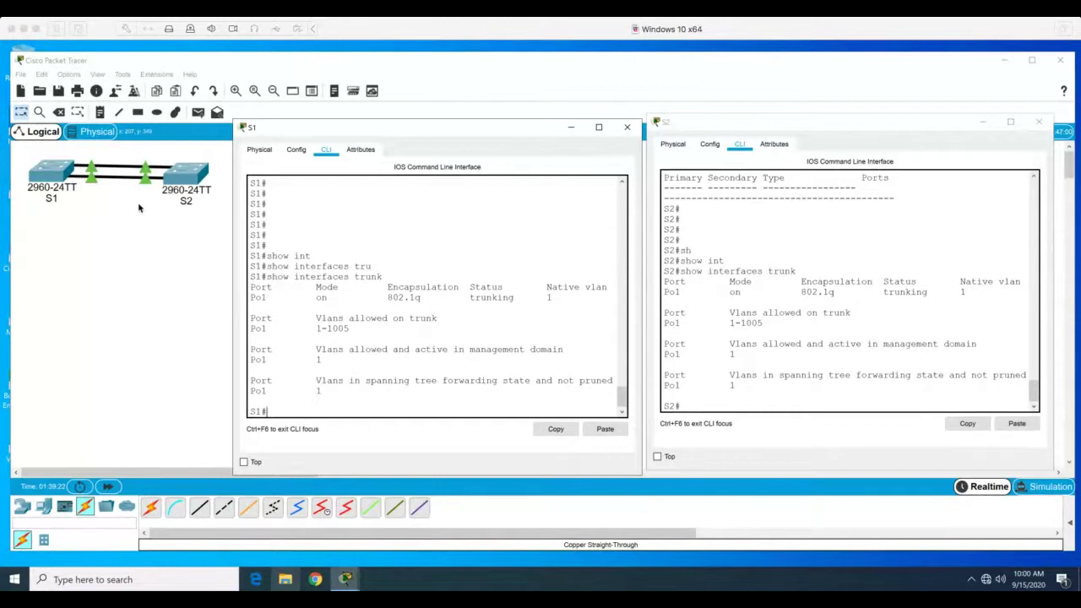
Step: Try to display the port channel's details on S1 with show interfaces port-channel 1 and sh prot
{"action": "left_click", "coordinate": [371, 365]}
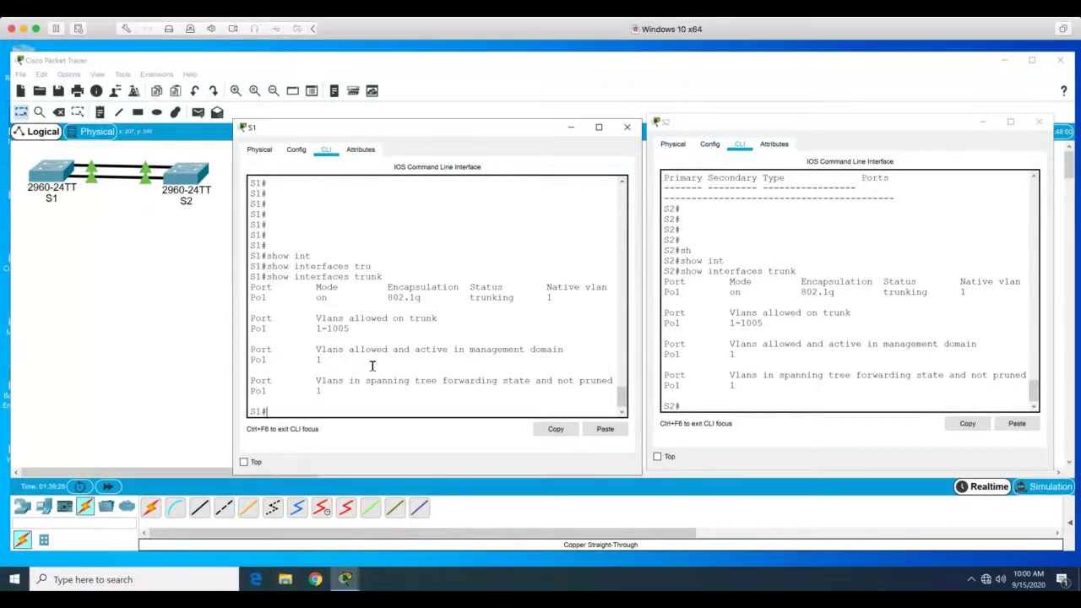
{"action": "type", "text": "show"}
{"action": "key", "text": "Tab"}
{"action": "type", "text": "t"}
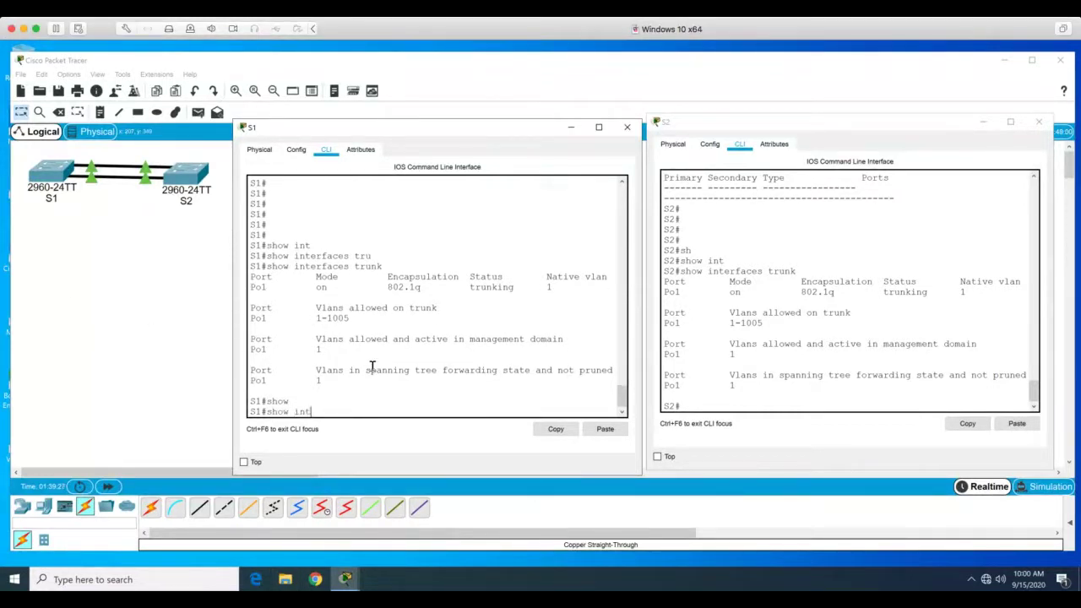
{"action": "key", "text": "Tab"}
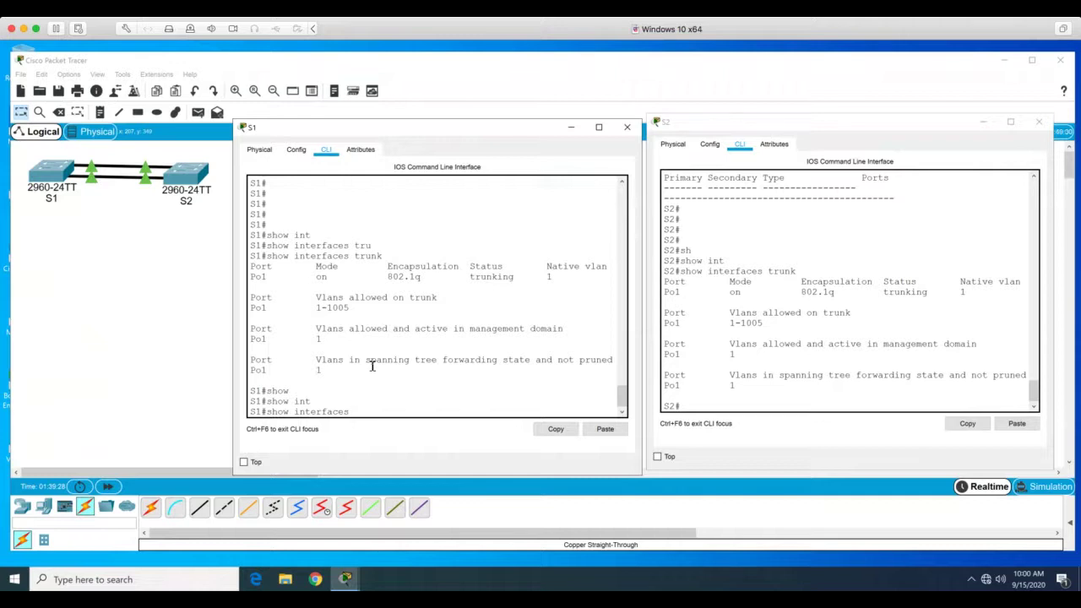
{"action": "type", "text": "to"}
{"action": "key", "text": "Tab"}
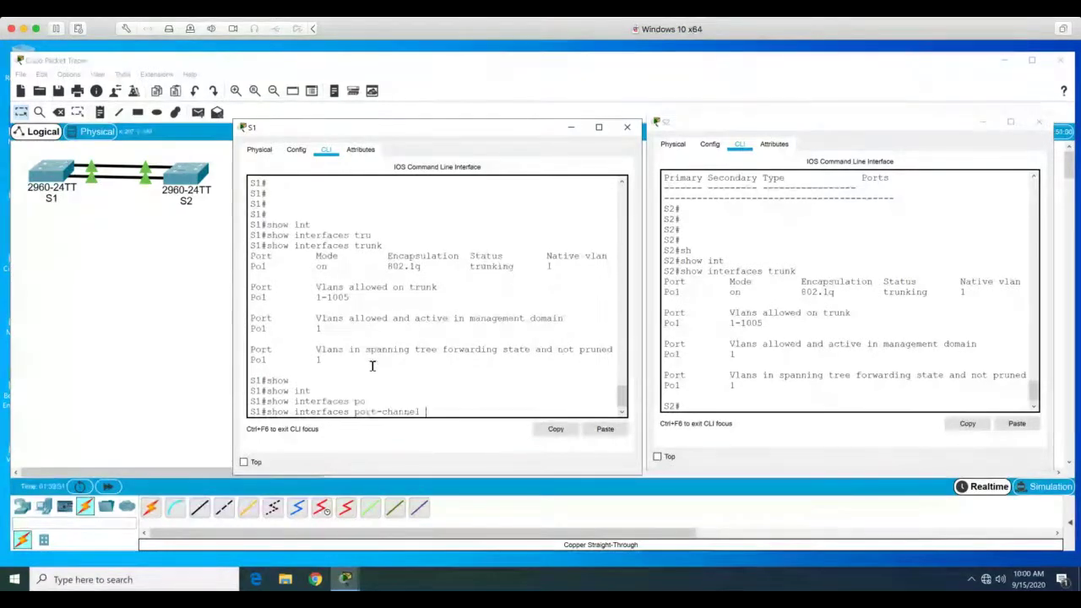
{"action": "type", "text": "1"}
{"action": "key", "text": "Return"}
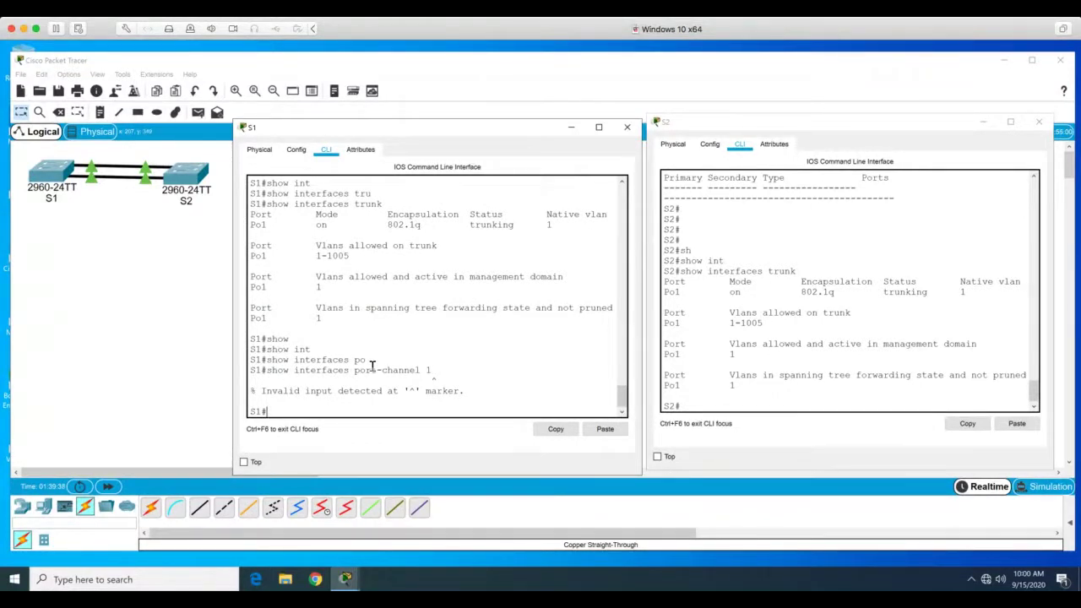
{"action": "type", "text": "sh prot"}
{"action": "key", "text": "Return"}
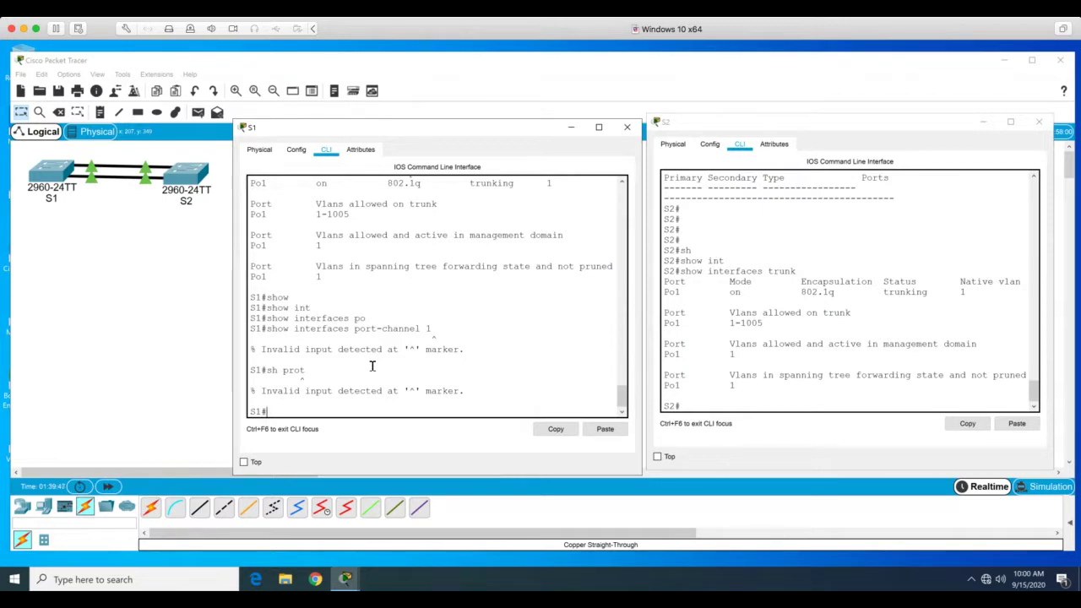
Step: List the interface status on S1 with sh int statu and examine the entries for Po1 and its member ports
{"action": "type", "text": "sh int status"}
{"action": "key", "text": "Return"}
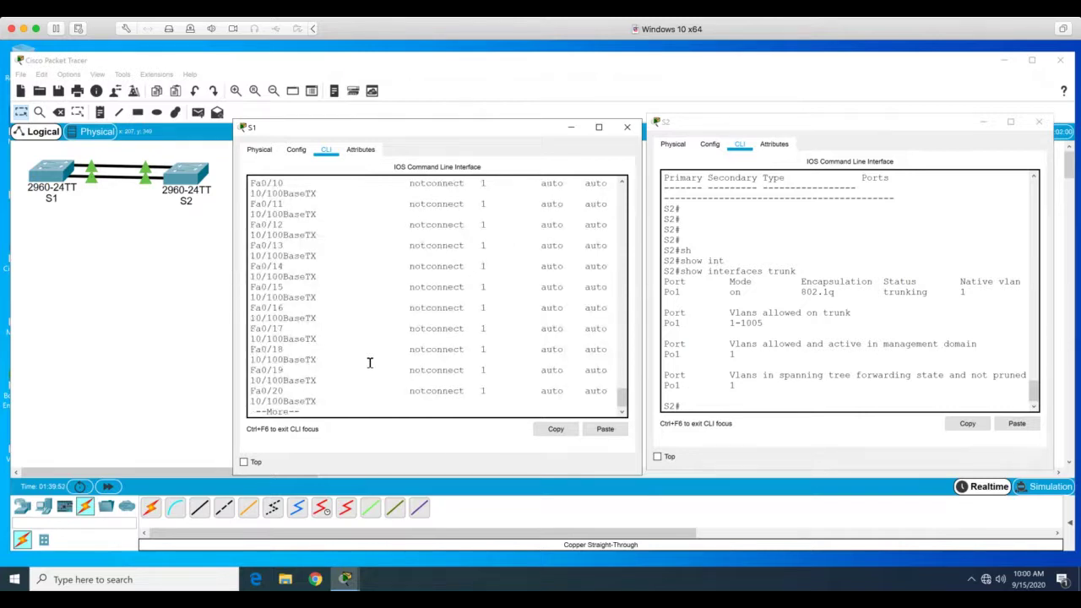
{"action": "scroll", "coordinate": [394, 329], "scroll_direction": "up", "scroll_amount": 5}
{"action": "scroll", "coordinate": [394, 329], "scroll_direction": "up", "scroll_amount": 5}
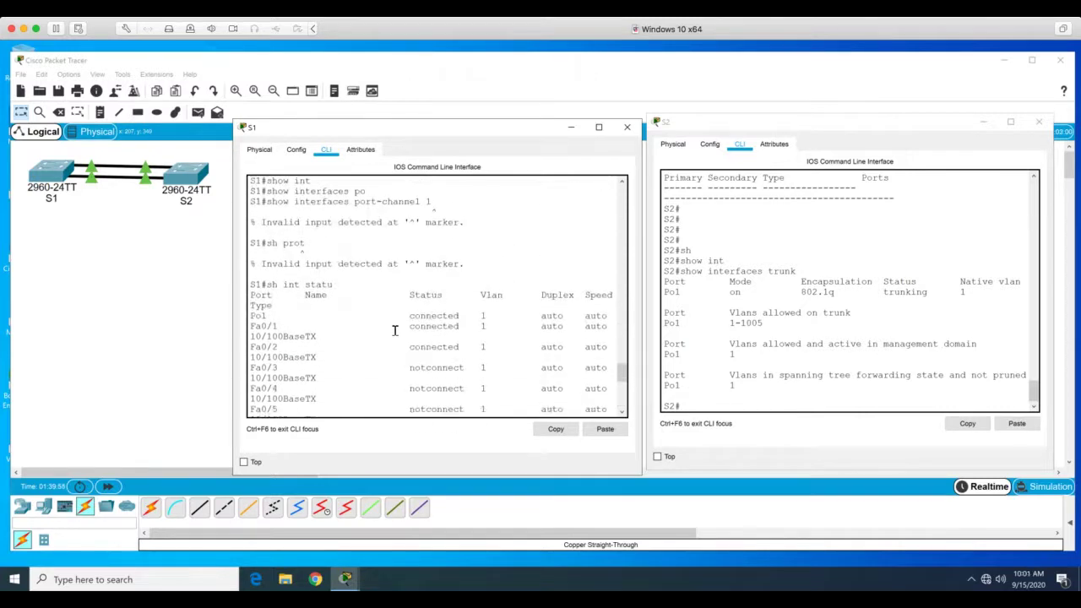